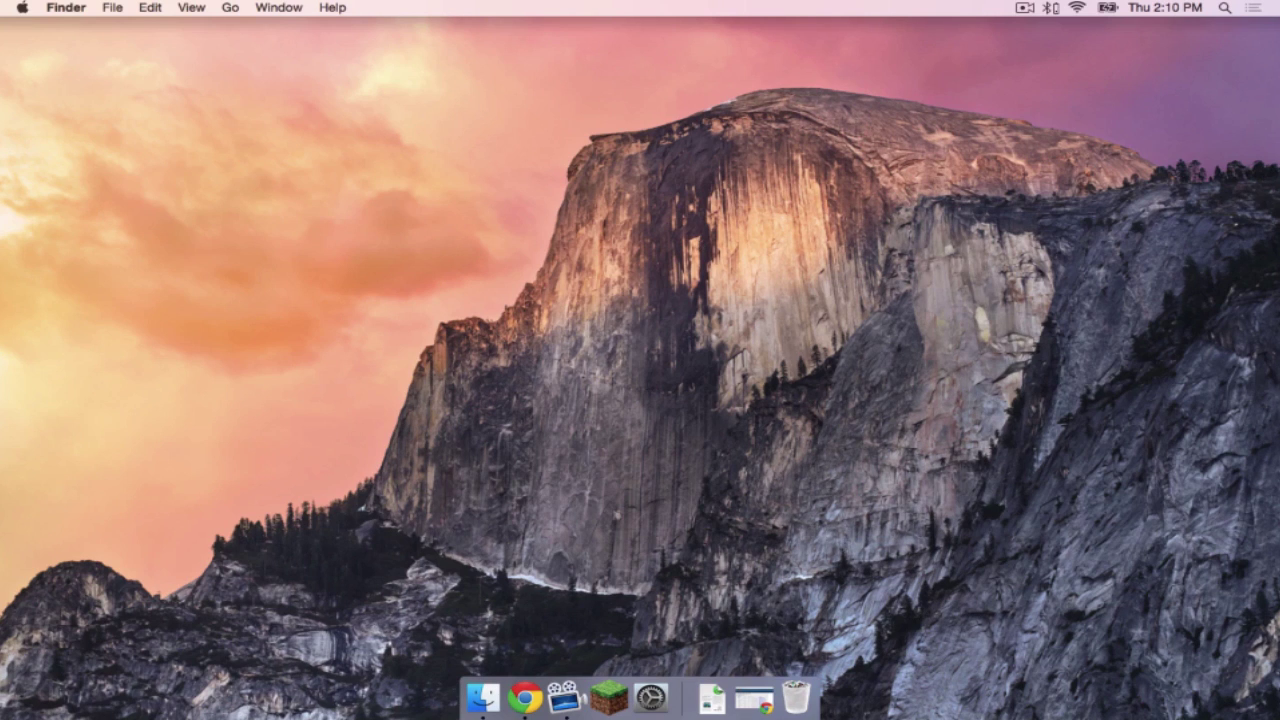
Bring up the Minecraft Forge Downloads page in Chrome and open its 1.8 branch.
{"action": "left_click", "coordinate": [754, 698]}
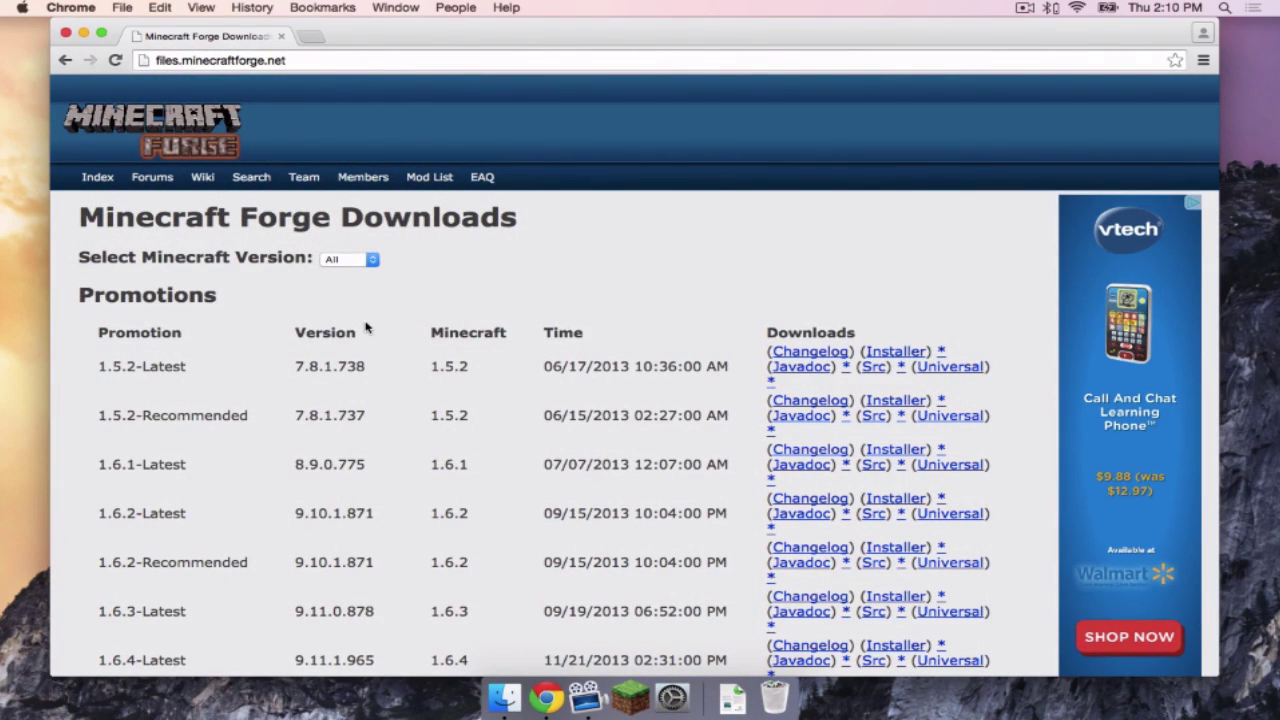
{"action": "scroll", "coordinate": [380, 329], "scroll_direction": "down", "scroll_amount": 3}
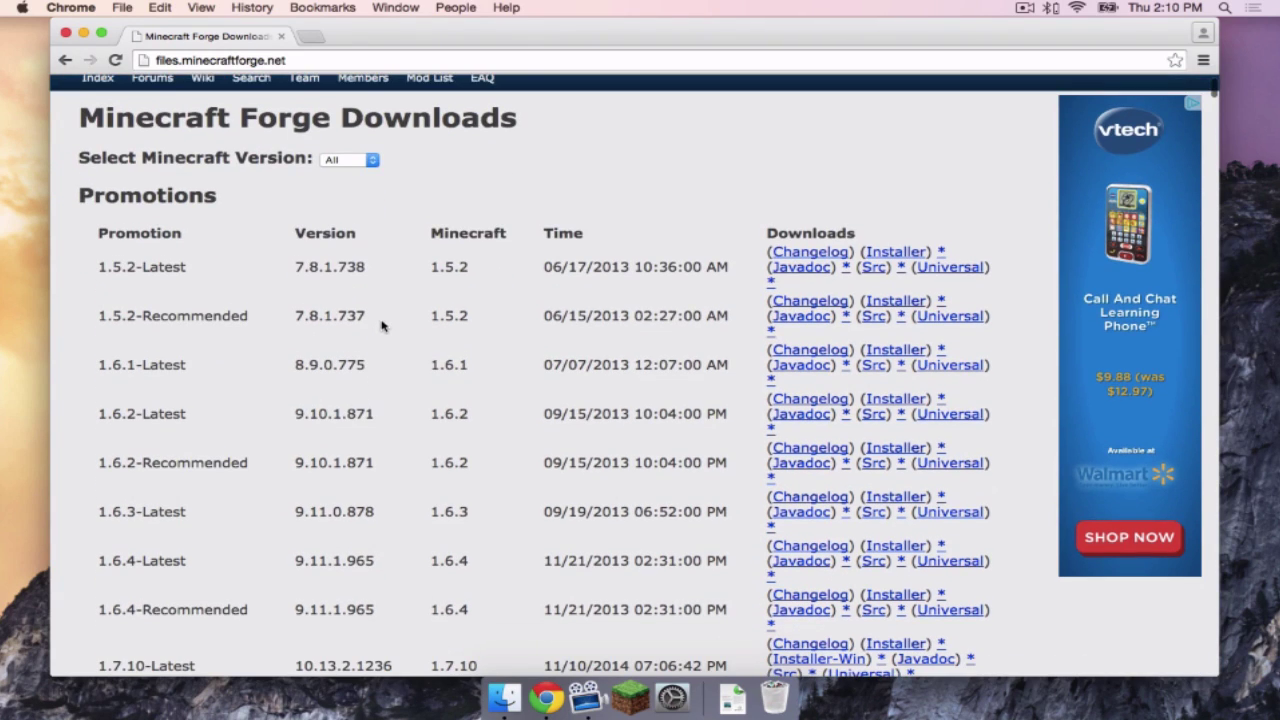
{"action": "scroll", "coordinate": [200, 218], "scroll_direction": "down", "scroll_amount": 3}
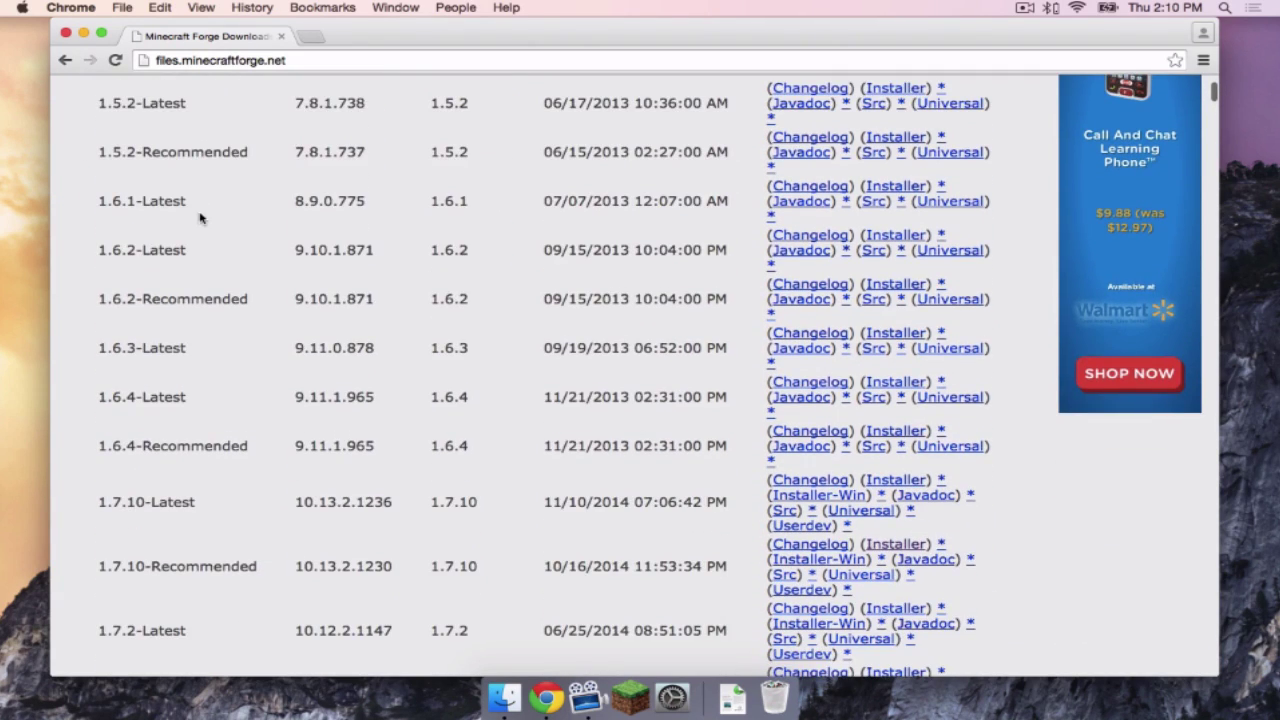
{"action": "scroll", "coordinate": [200, 215], "scroll_direction": "up", "scroll_amount": 5}
{"action": "scroll", "coordinate": [178, 292], "scroll_direction": "down", "scroll_amount": 5}
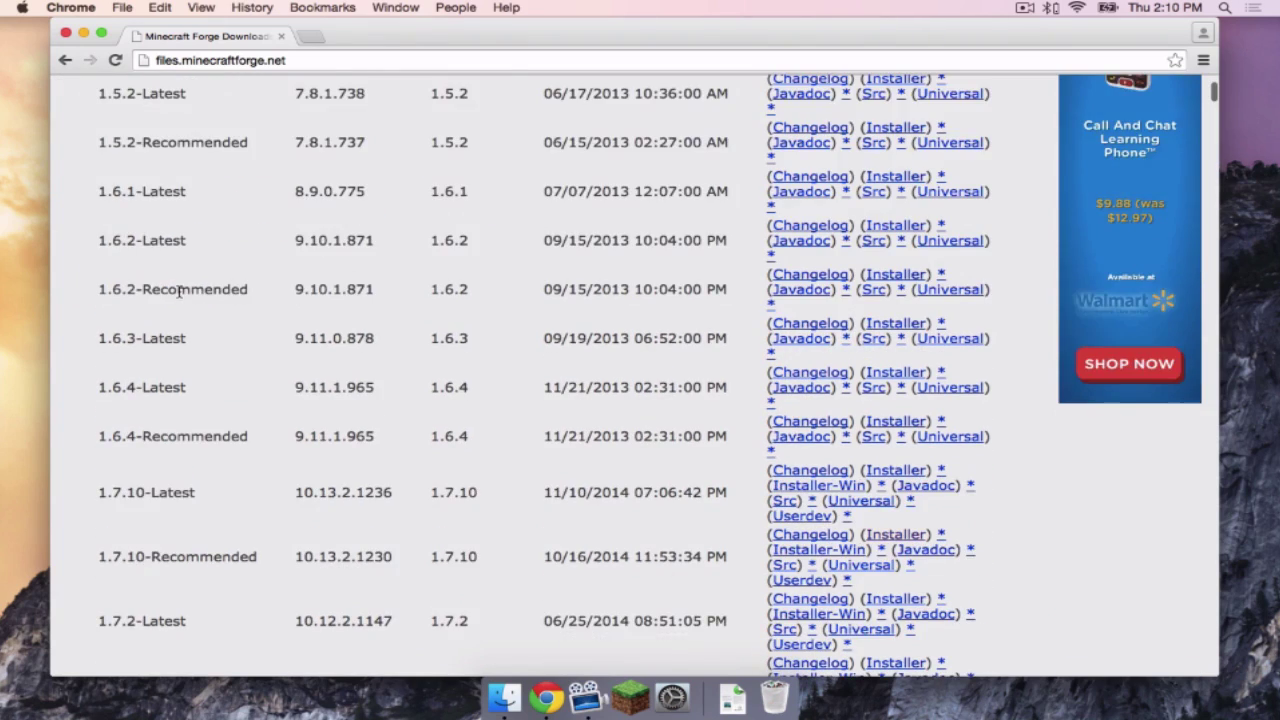
{"action": "scroll", "coordinate": [180, 296], "scroll_direction": "down", "scroll_amount": 5}
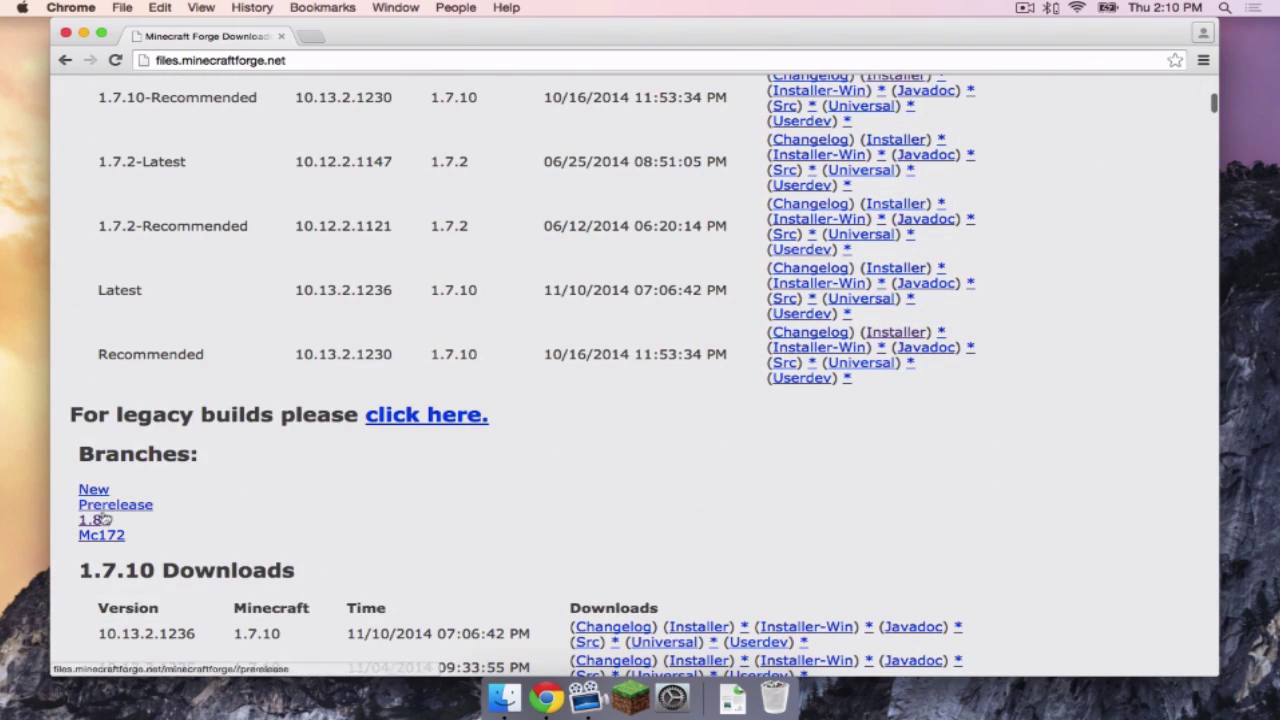
{"action": "left_click", "coordinate": [92, 522]}
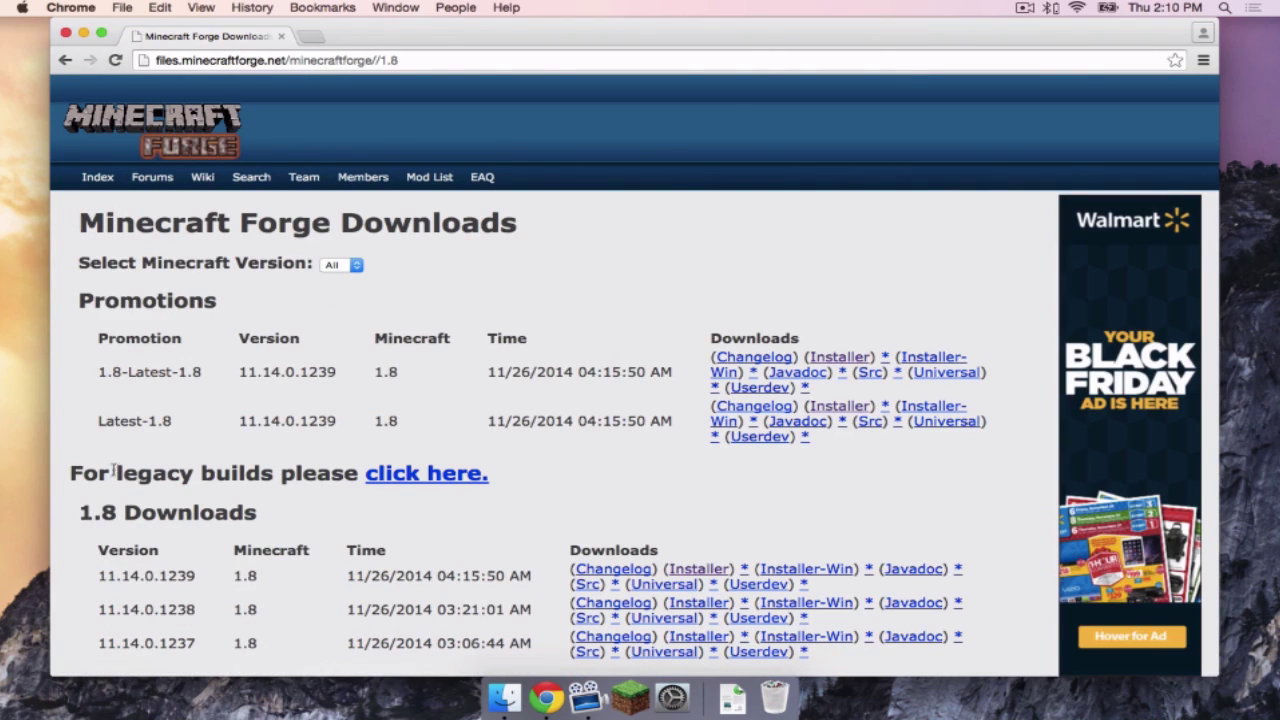
Examine the Latest-1.8 and 1.8-Latest-1.8 entries in the Forge promotions table.
{"action": "left_click_drag", "start_coordinate": [137, 421], "coordinate": [193, 420]}
{"action": "left_click", "coordinate": [199, 420]}
{"action": "left_click_drag", "start_coordinate": [95, 424], "coordinate": [177, 417]}
{"action": "left_click", "coordinate": [171, 416]}
{"action": "left_click_drag", "start_coordinate": [120, 421], "coordinate": [155, 418]}
{"action": "left_click", "coordinate": [159, 416]}
{"action": "left_click_drag", "start_coordinate": [116, 376], "coordinate": [198, 372]}
{"action": "left_click", "coordinate": [198, 372]}
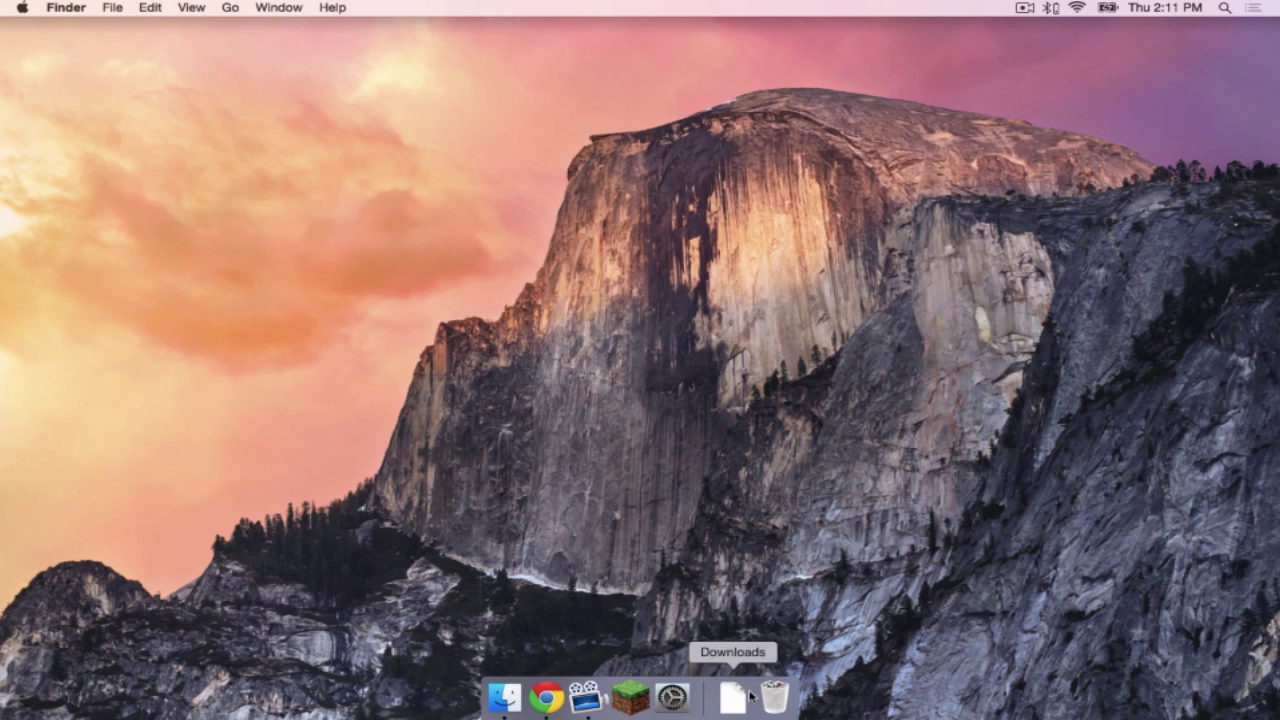
Move the downloaded Forge 1.8-11.14.0.1239 installer JAR from Downloads to the desktop.
{"action": "left_click", "coordinate": [732, 697]}
{"action": "left_click_drag", "start_coordinate": [734, 632], "coordinate": [1034, 133]}
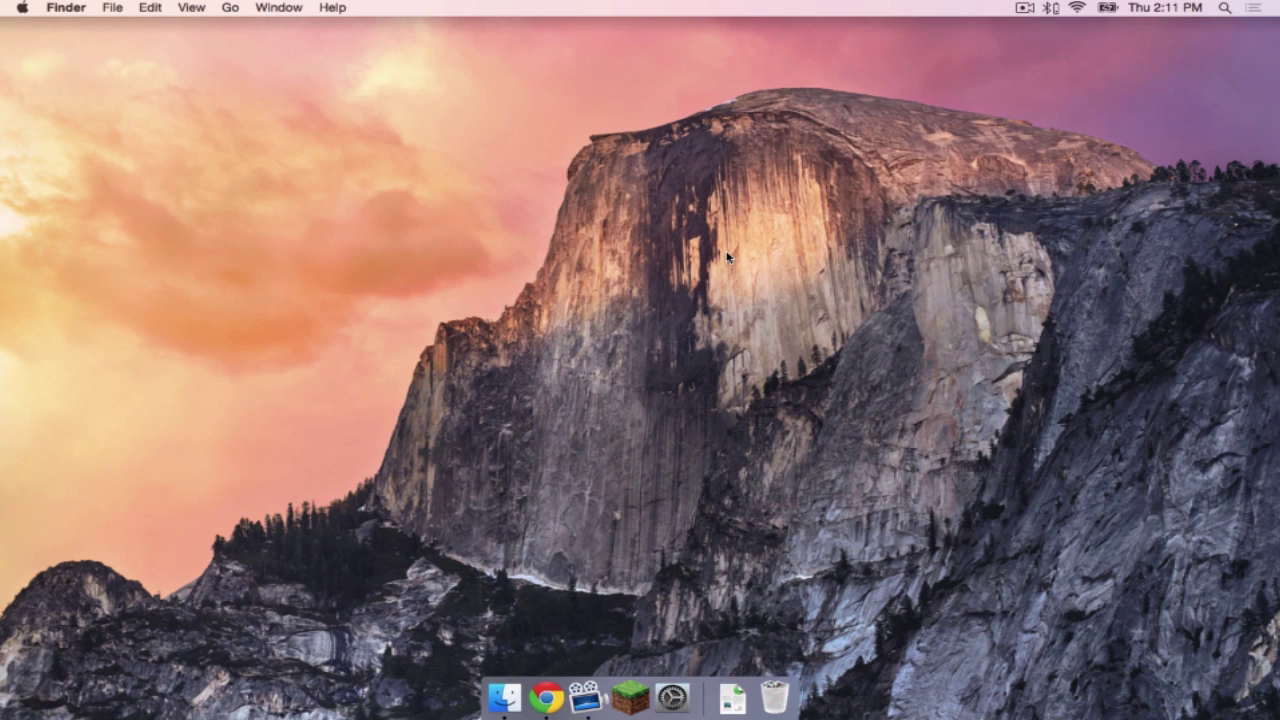
Open the Minecraft Launcher and create a profile named 1.8 that uses version release 1.8.
{"action": "left_click", "coordinate": [630, 697]}
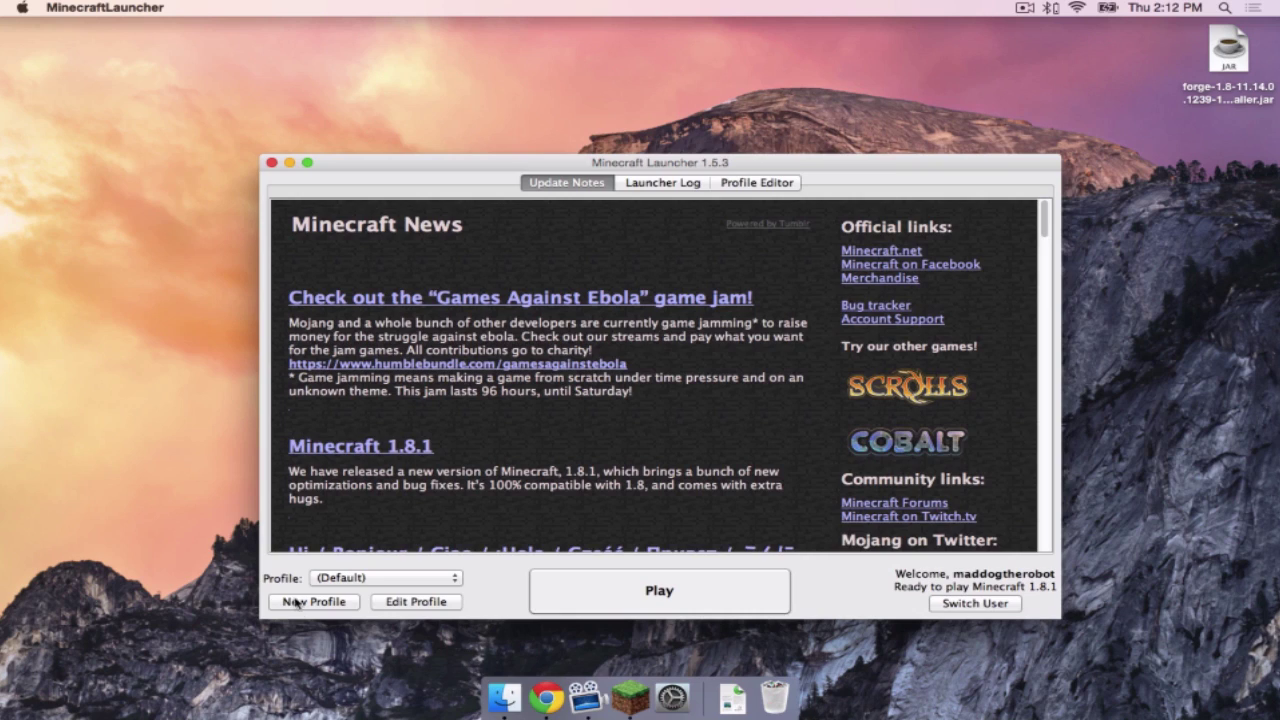
{"action": "left_click", "coordinate": [296, 603]}
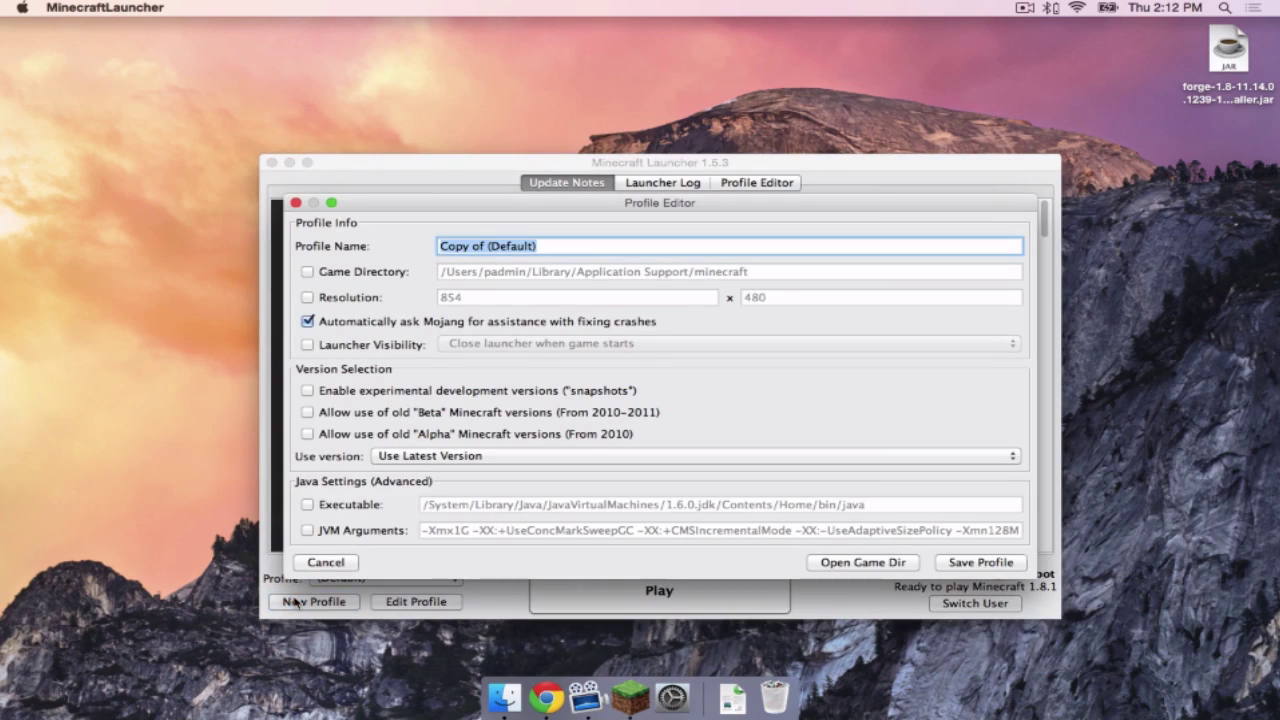
{"action": "type", "text": "1.8"}
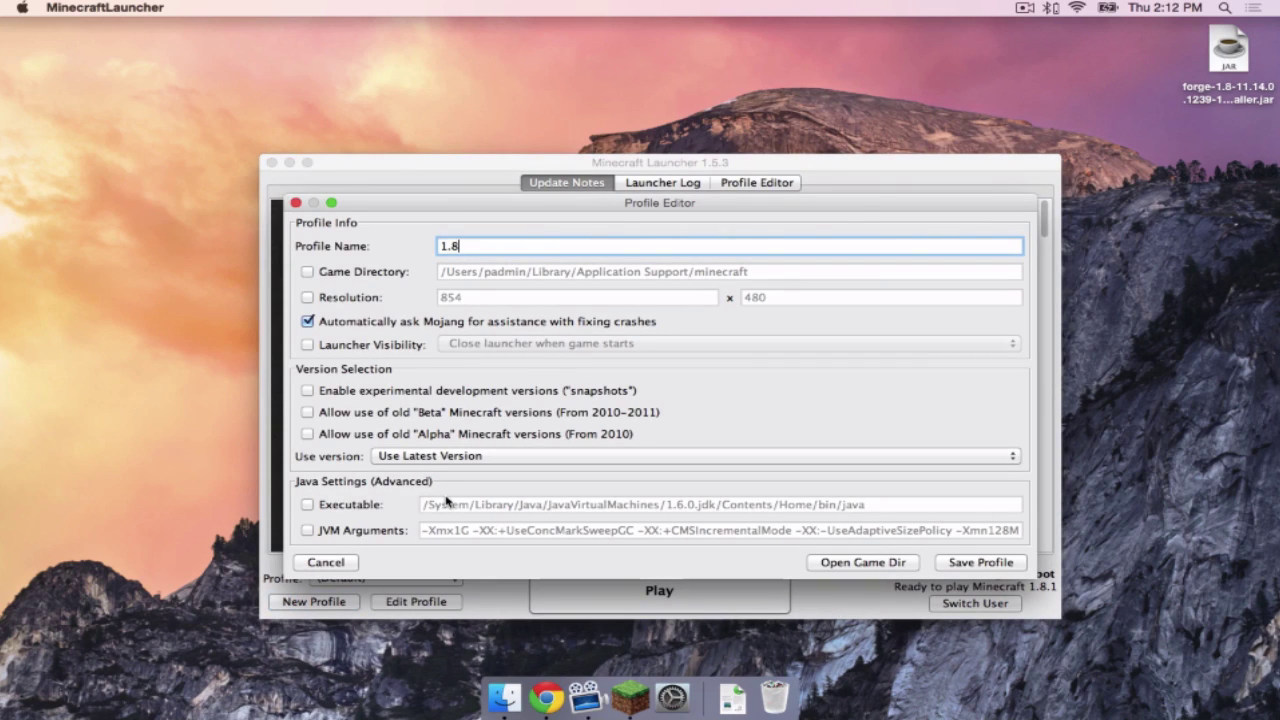
{"action": "left_click", "coordinate": [412, 458]}
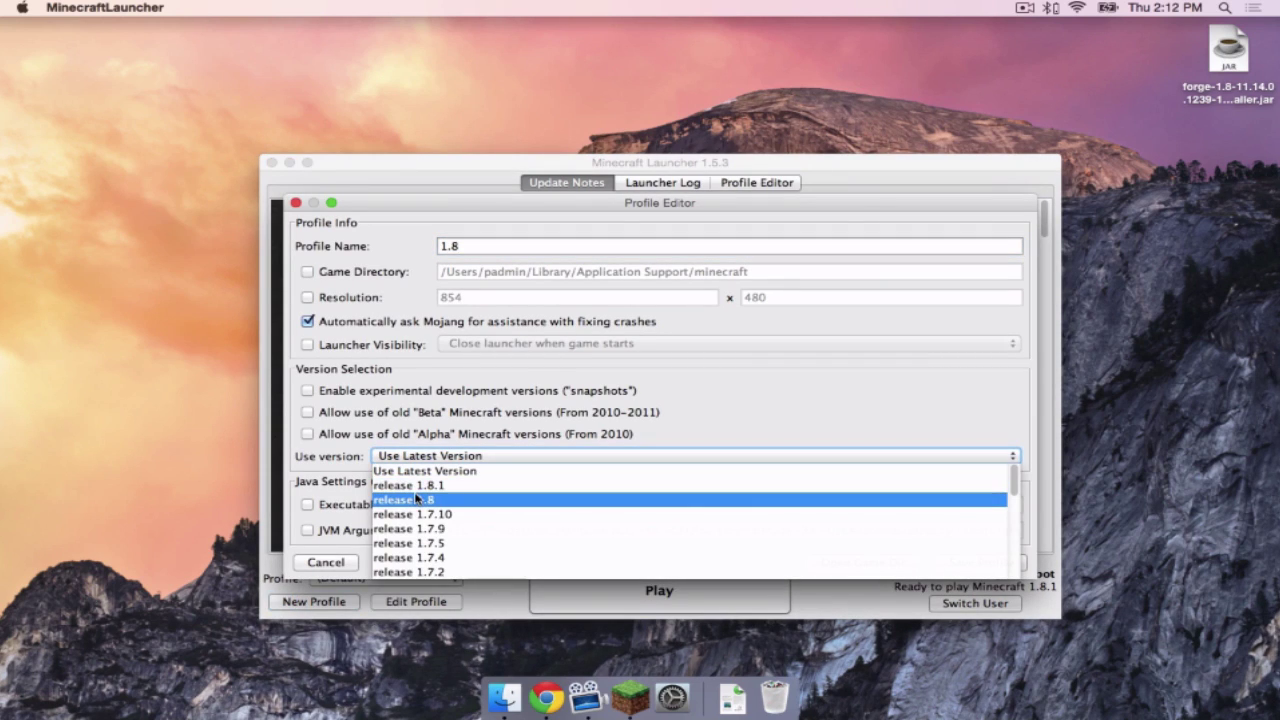
{"action": "left_click", "coordinate": [416, 499]}
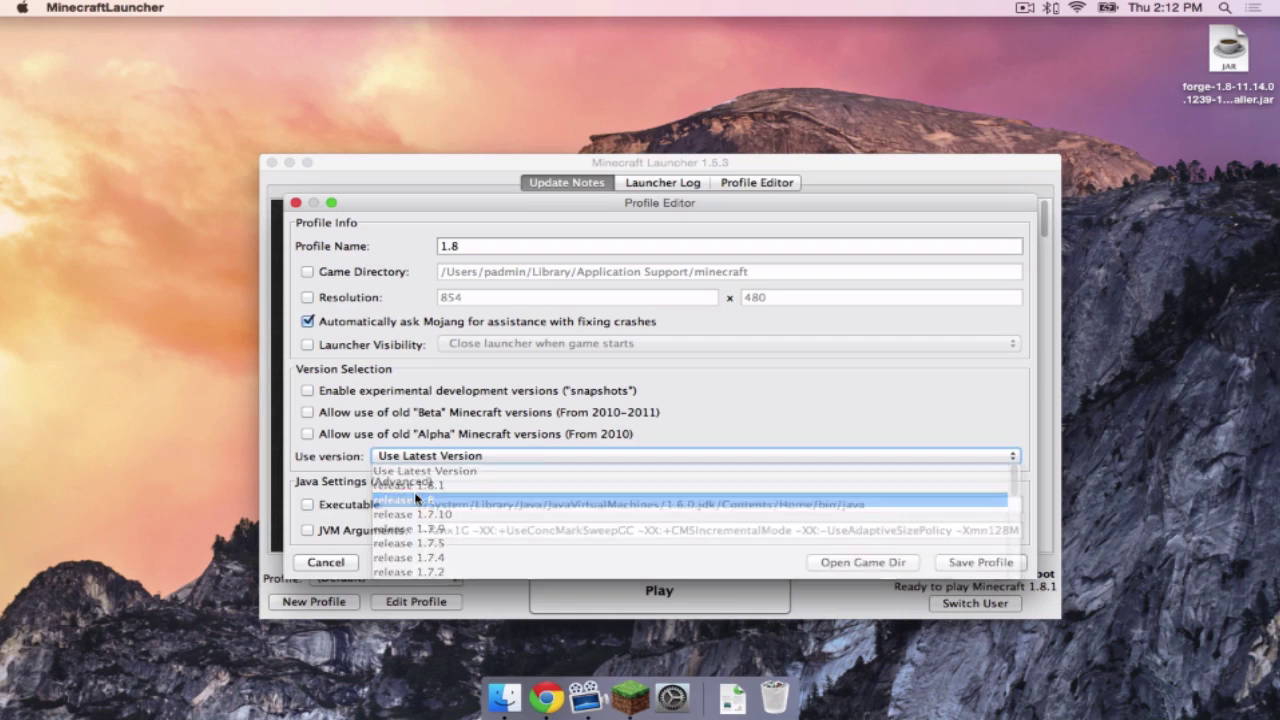
{"action": "left_click", "coordinate": [982, 563]}
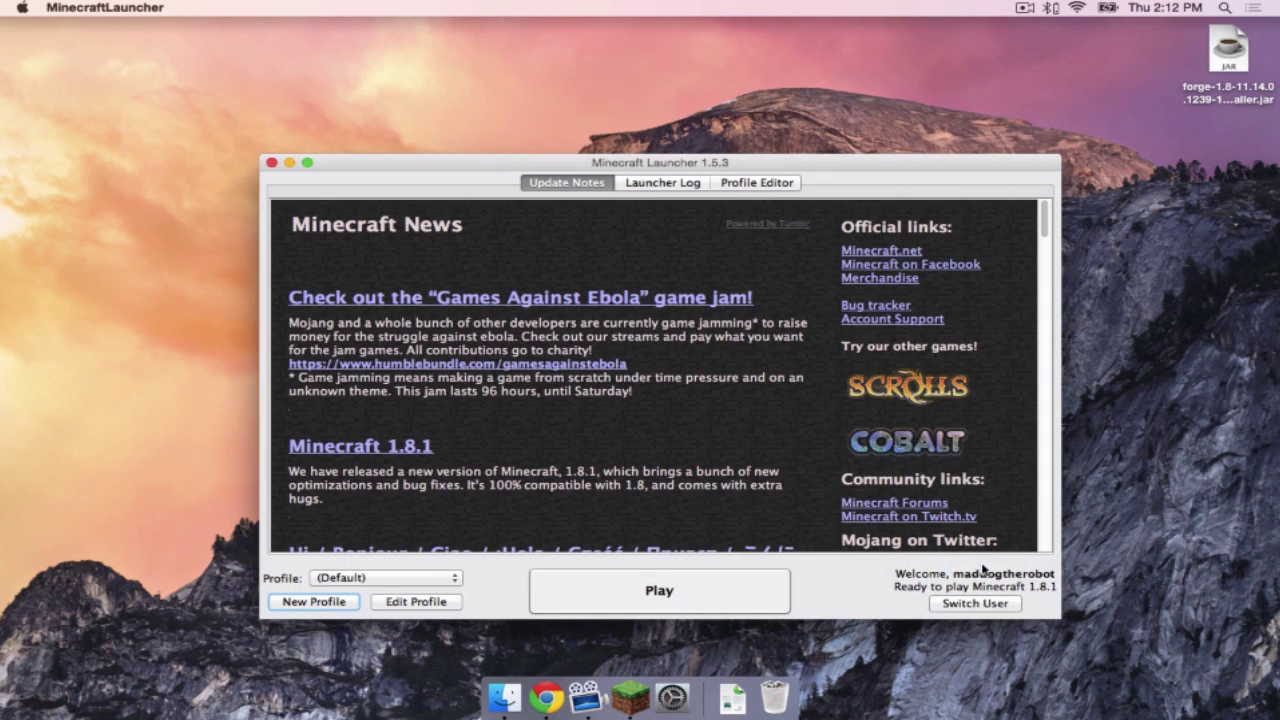
Launch the game once with the 1.8 profile, then quit it from the title screen.
{"action": "left_click", "coordinate": [382, 577]}
{"action": "left_click", "coordinate": [368, 607]}
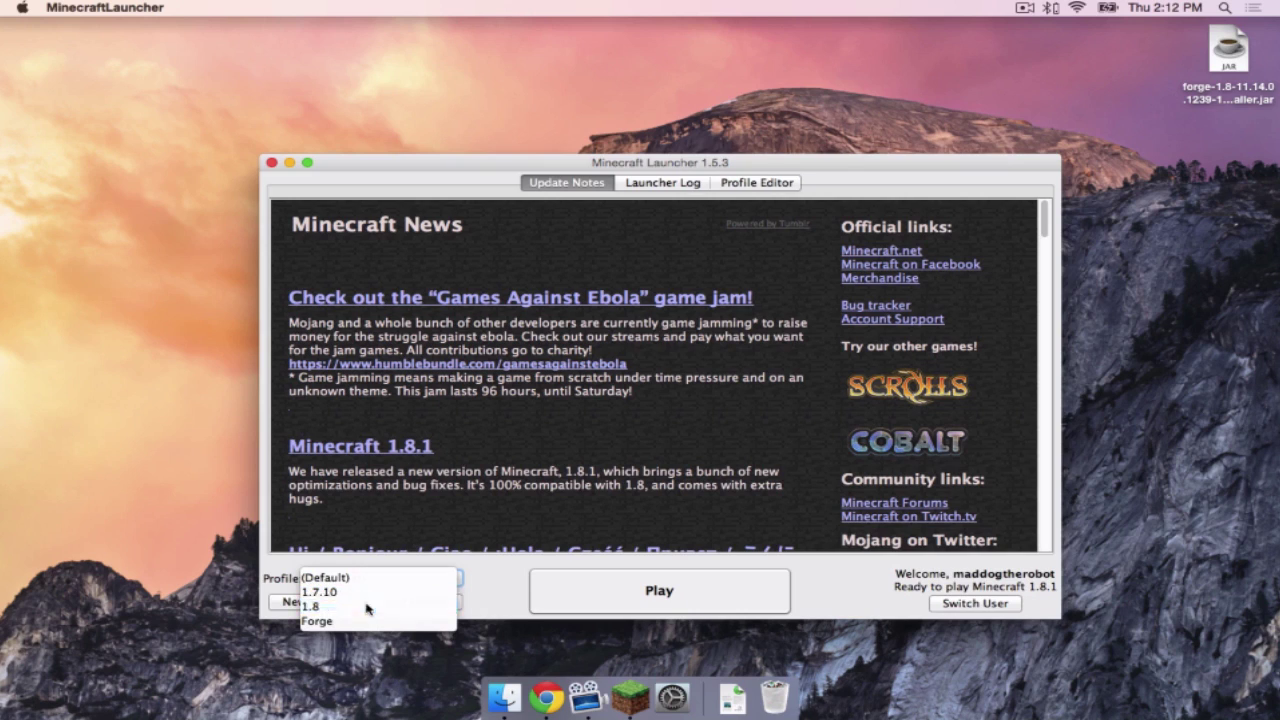
{"action": "left_click", "coordinate": [684, 597]}
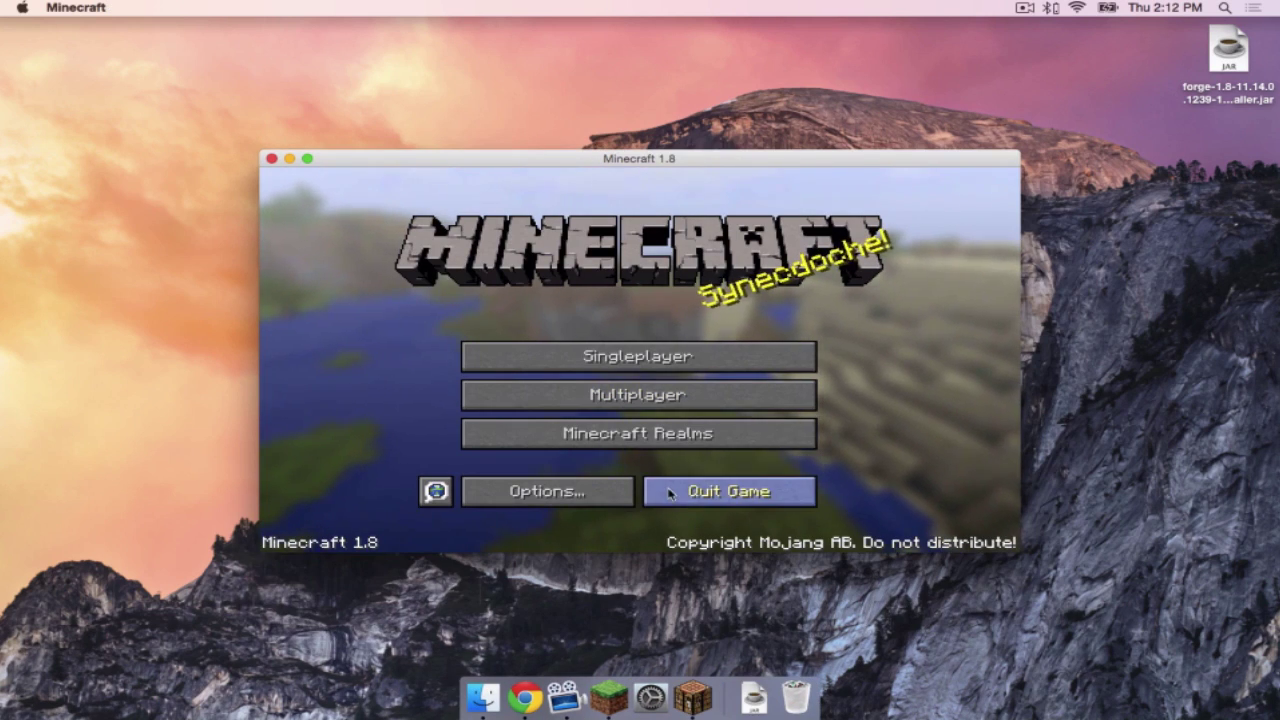
{"action": "left_click", "coordinate": [665, 495]}
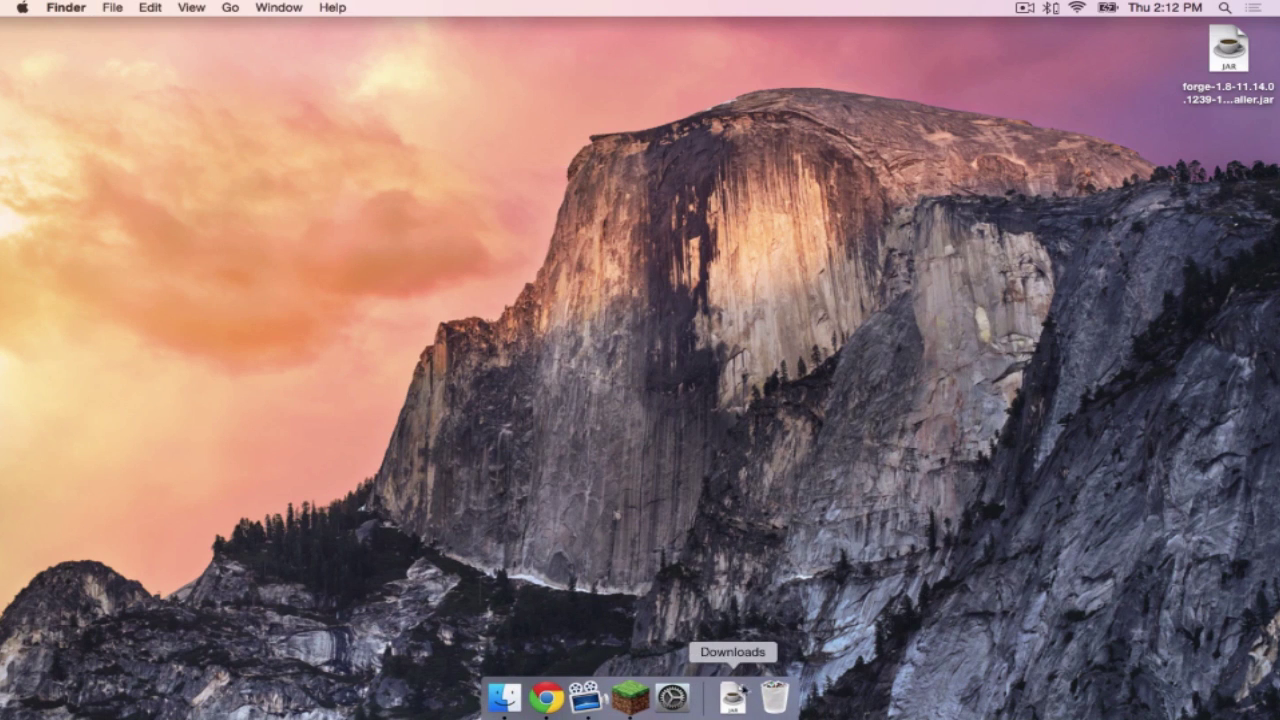
Run the Forge installer JAR from the desktop and install the client into the default minecraft folder.
{"action": "double_click", "coordinate": [1222, 50]}
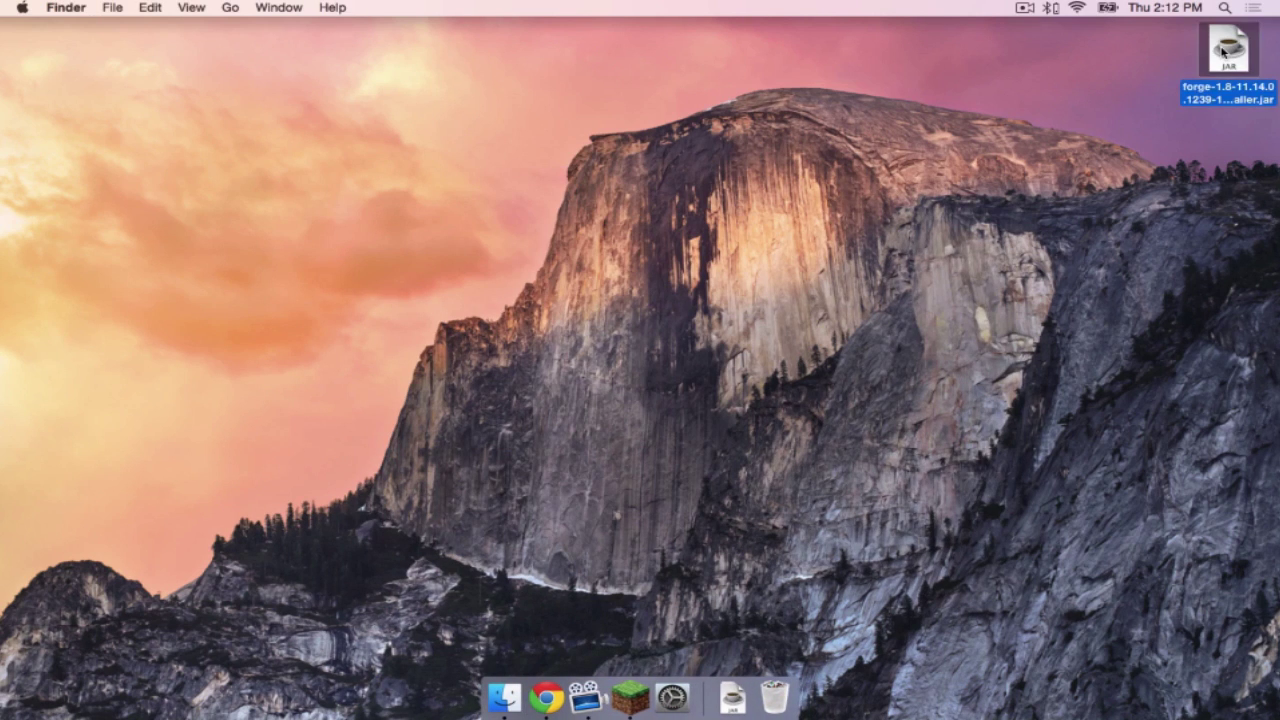
{"action": "left_click", "coordinate": [802, 257]}
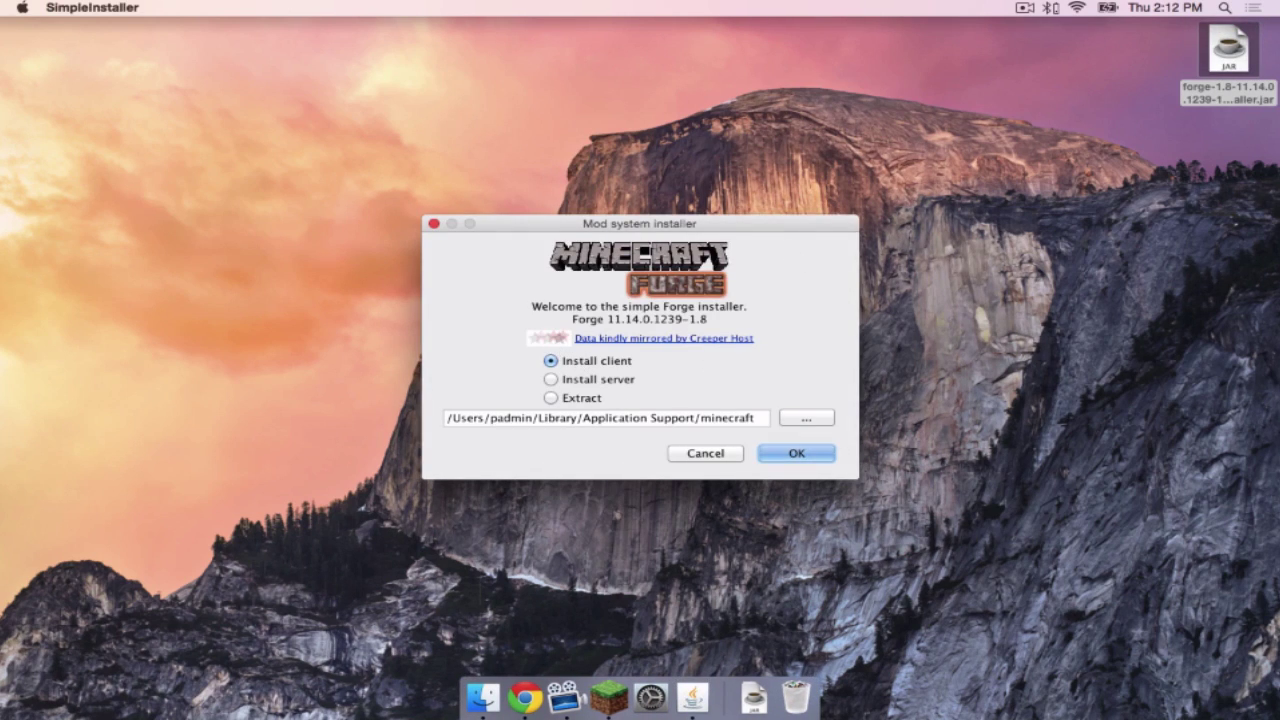
{"action": "left_click", "coordinate": [797, 453]}
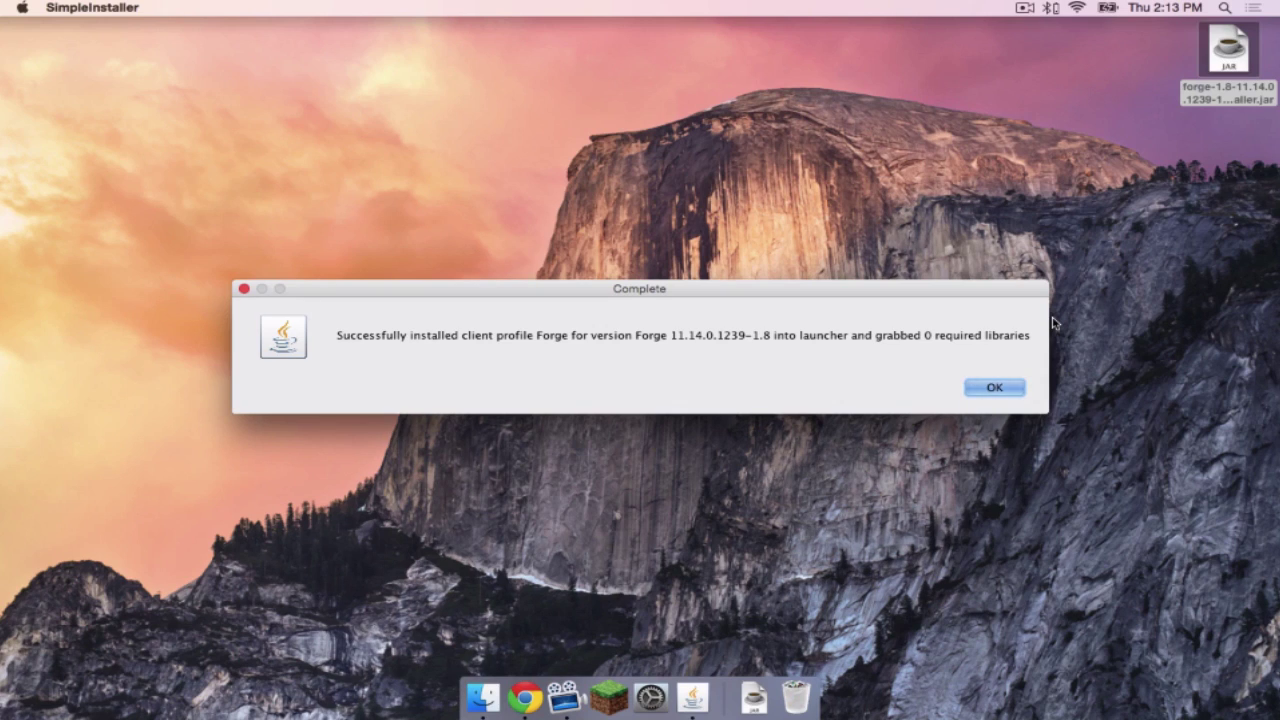
{"action": "left_click", "coordinate": [994, 388]}
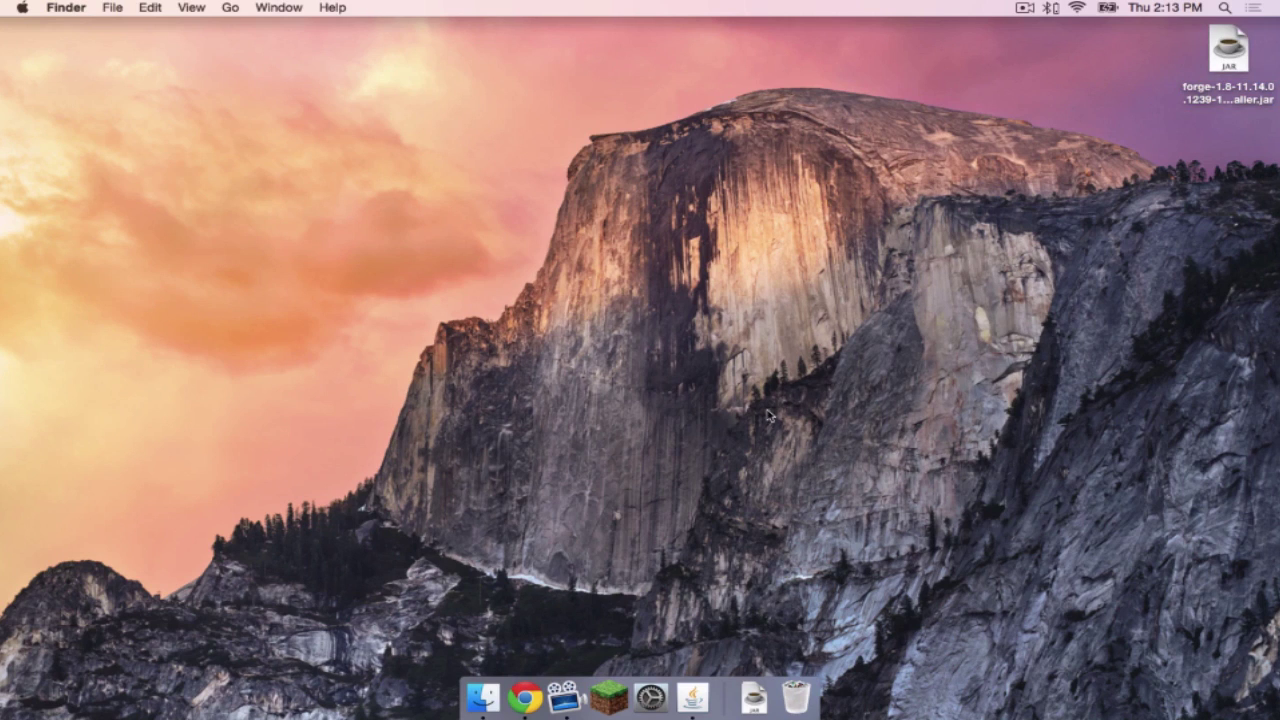
Reopen the Minecraft Launcher, start the game with the Forge profile, and quit it from the title screen.
{"action": "left_click", "coordinate": [609, 697]}
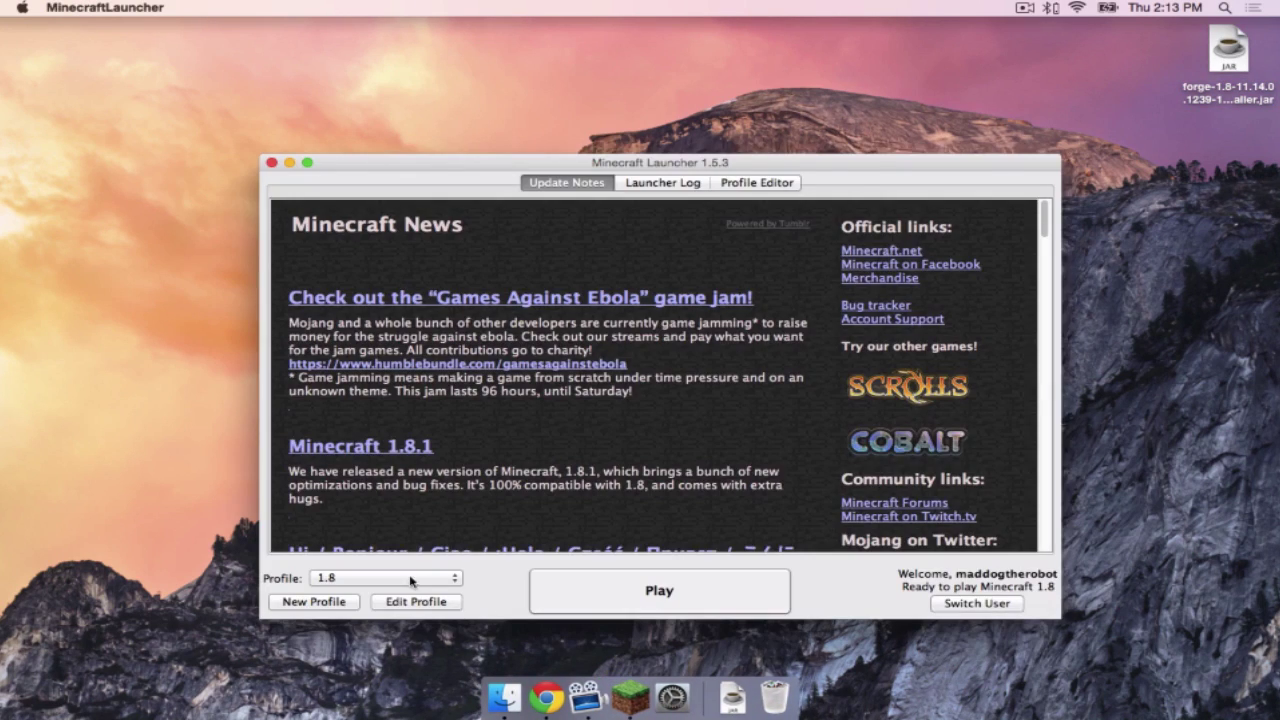
{"action": "left_click", "coordinate": [410, 580]}
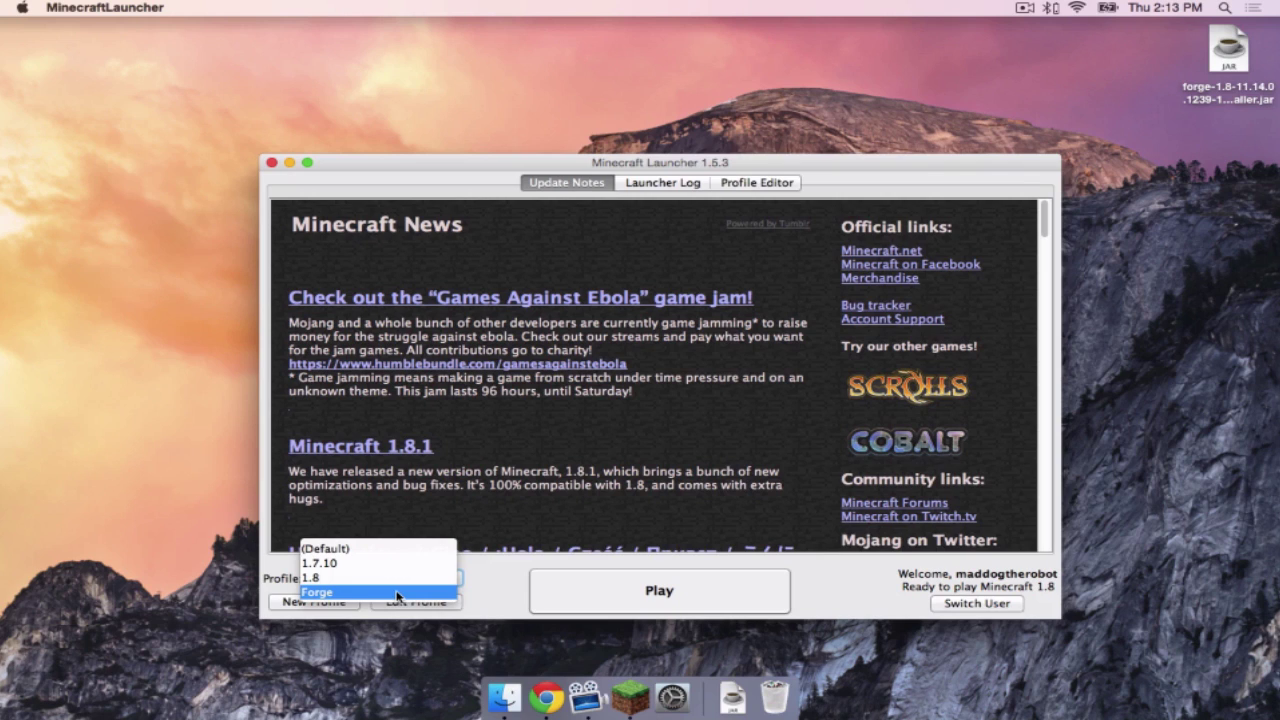
{"action": "left_click", "coordinate": [399, 597]}
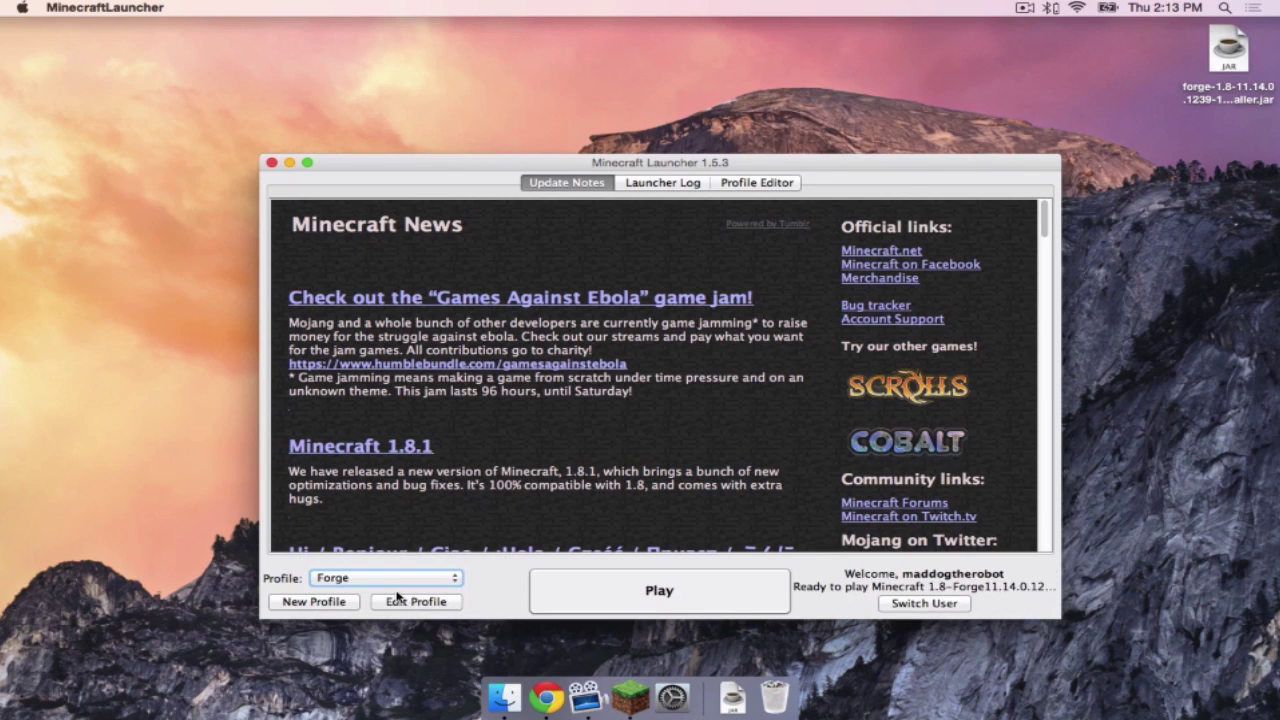
{"action": "left_click", "coordinate": [723, 592]}
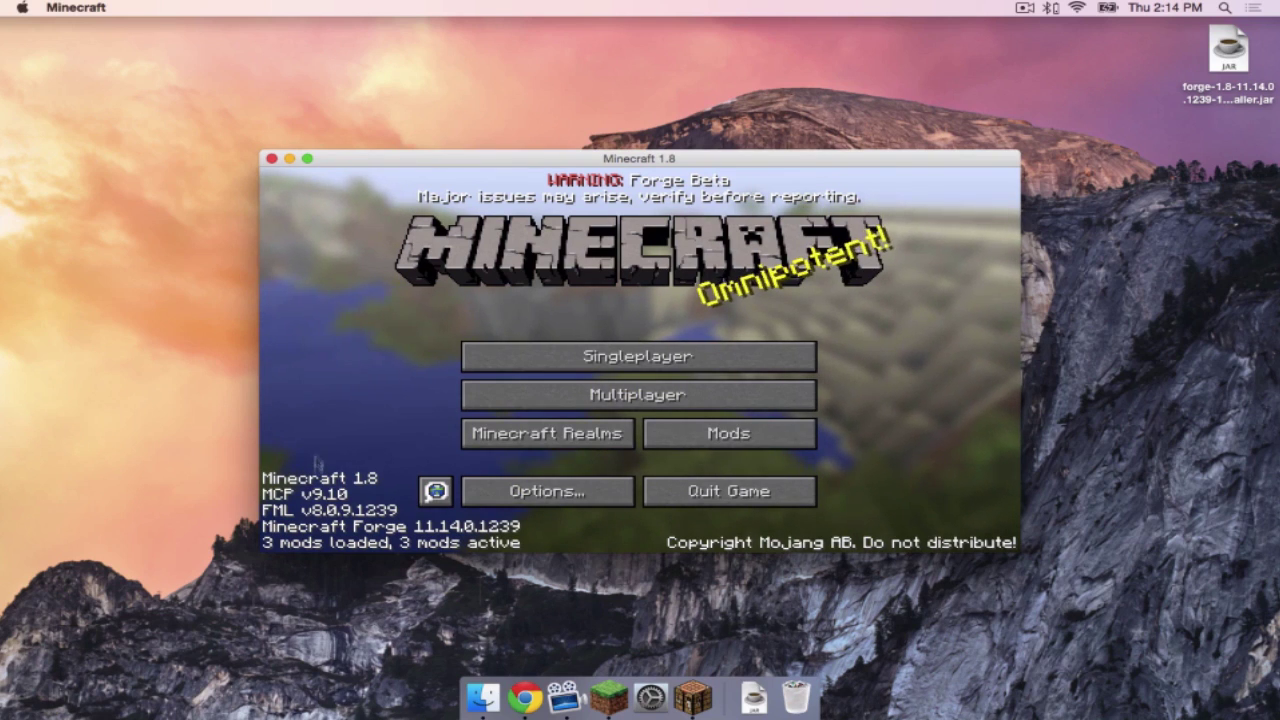
{"action": "left_click", "coordinate": [705, 491]}
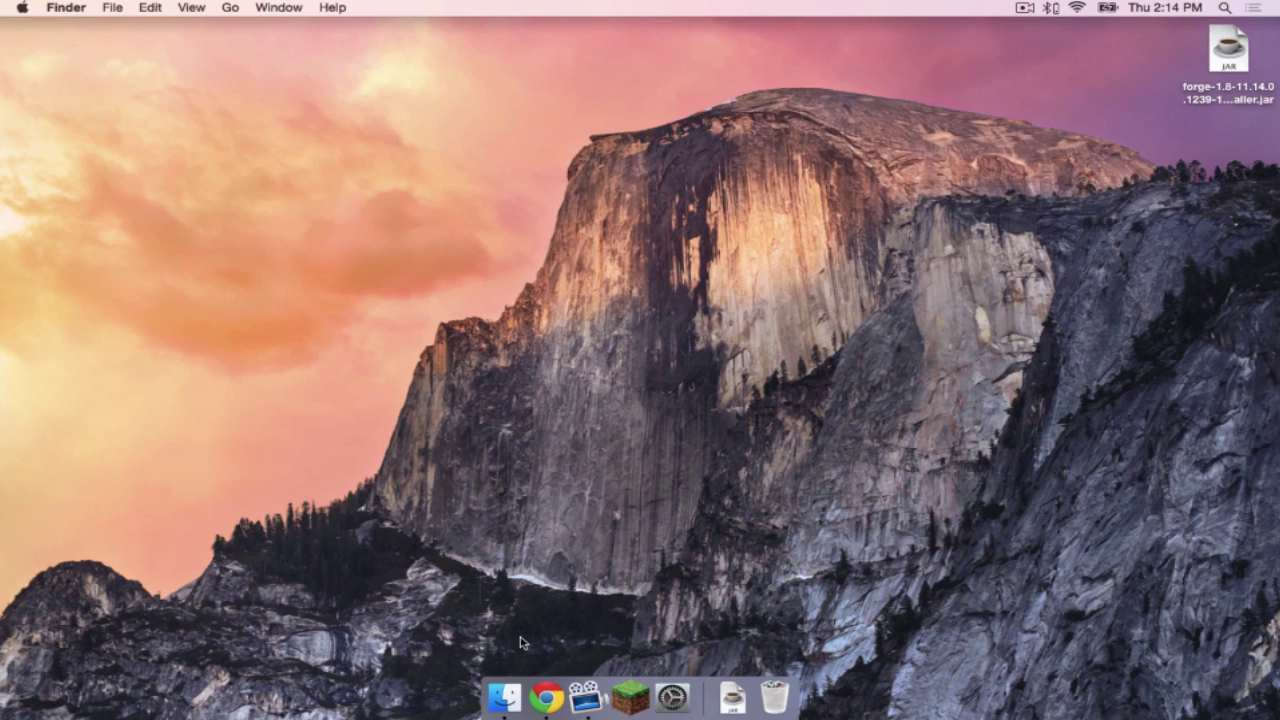
In Finder, go to the ~/Library/ folder and open Application Support > minecraft > mods.
{"action": "left_click", "coordinate": [505, 697]}
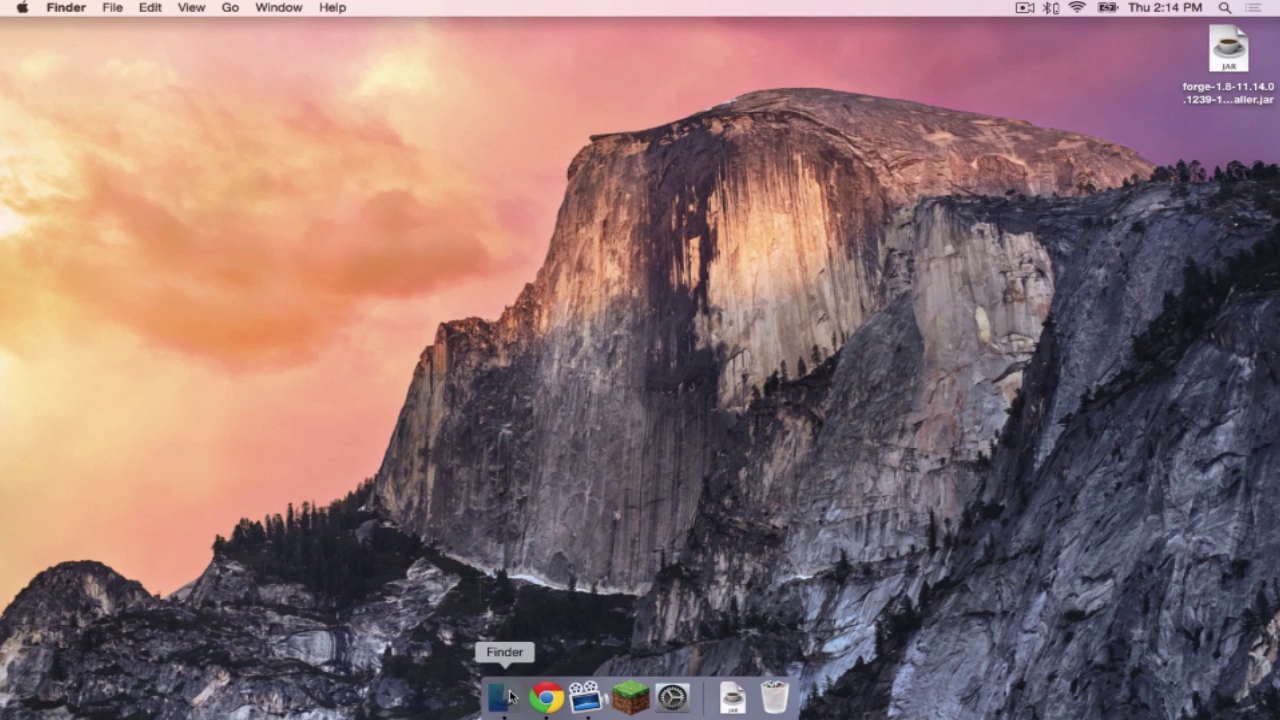
{"action": "left_click", "coordinate": [231, 7]}
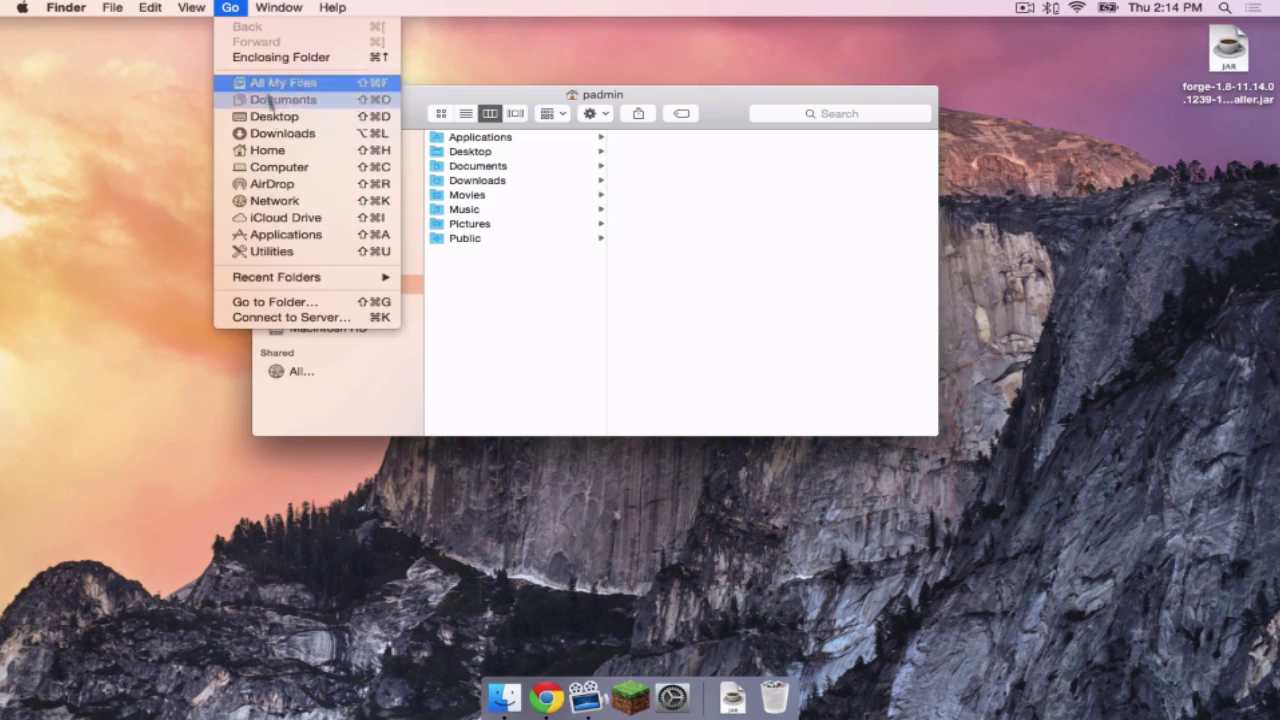
{"action": "left_click", "coordinate": [277, 302]}
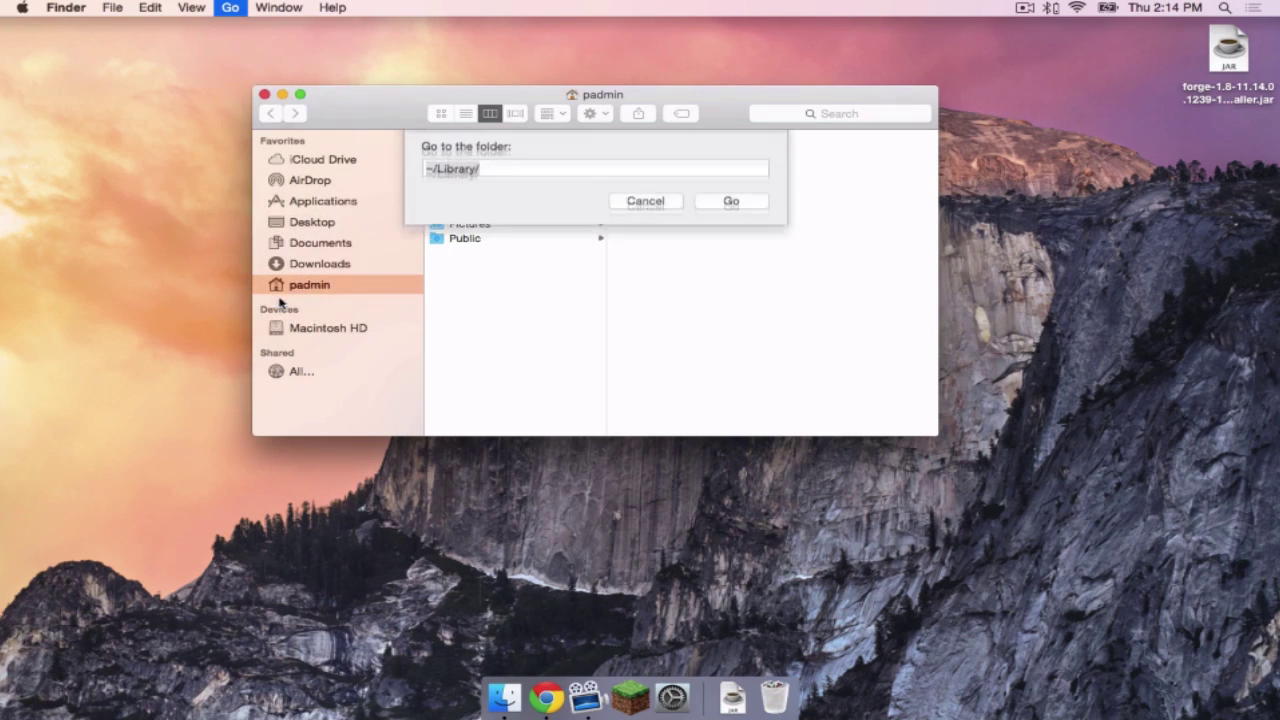
{"action": "left_click", "coordinate": [742, 210]}
{"action": "left_click", "coordinate": [680, 153]}
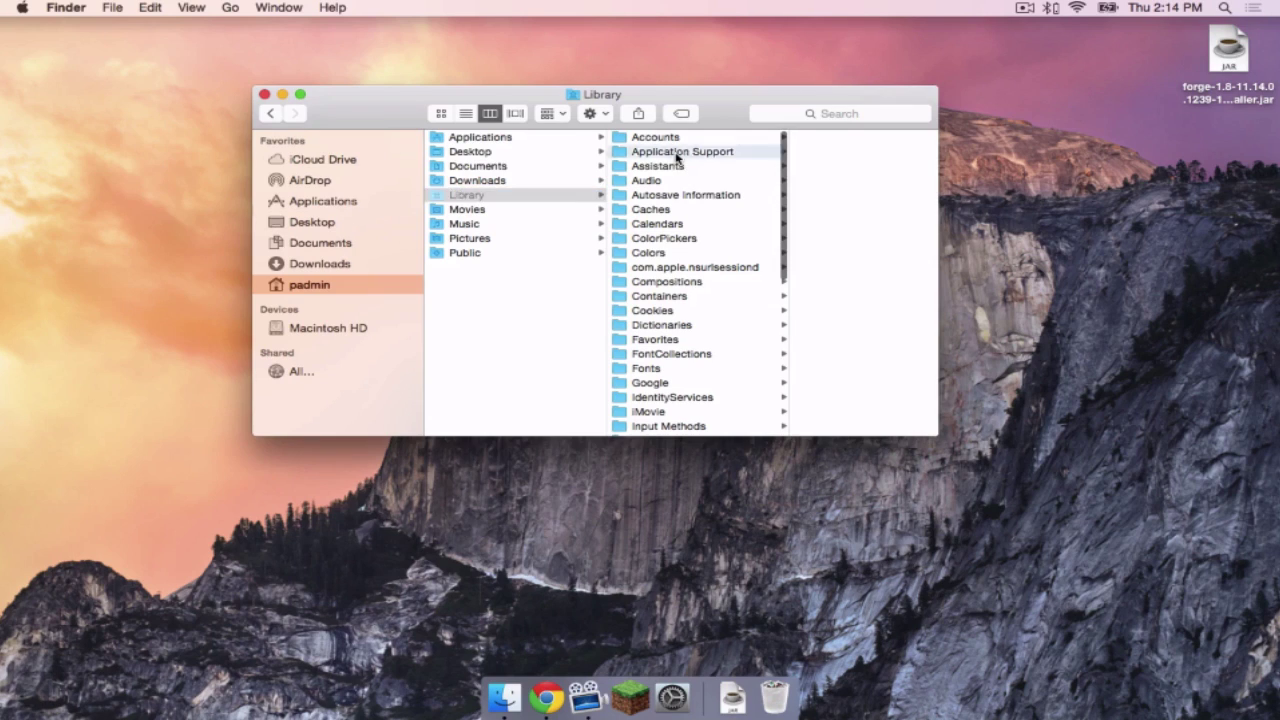
{"action": "left_click", "coordinate": [786, 339]}
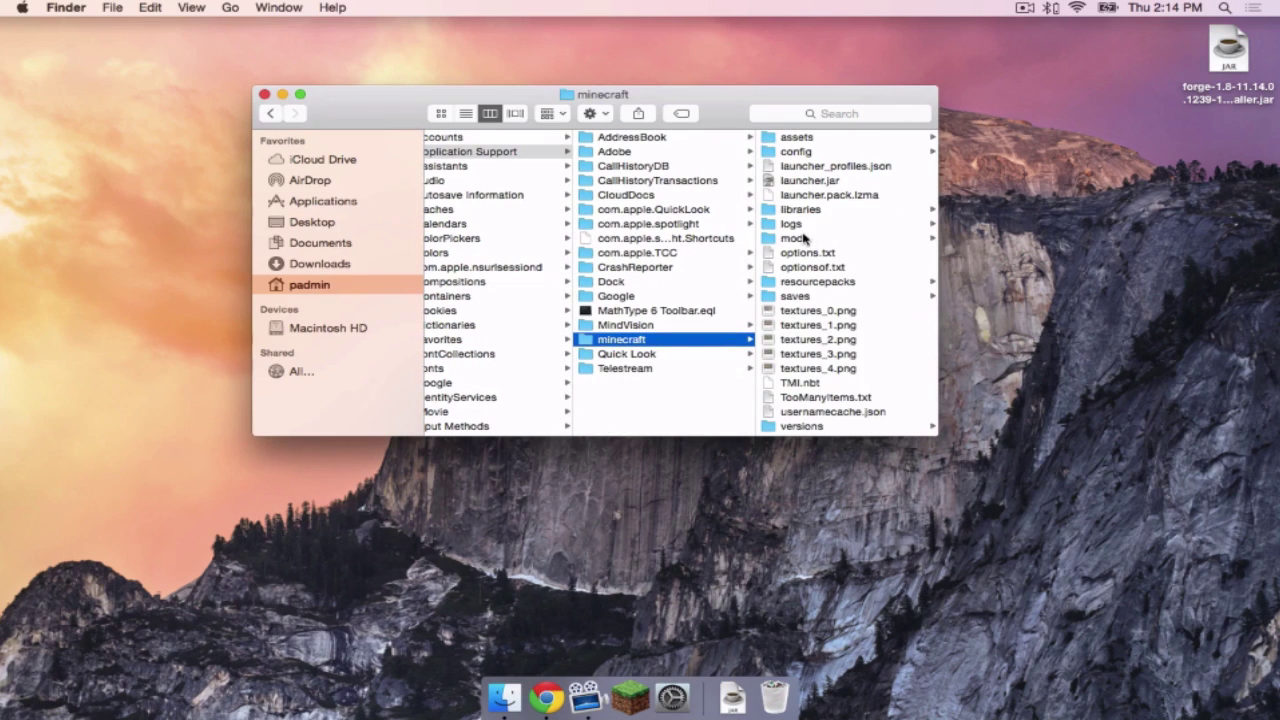
{"action": "left_click", "coordinate": [800, 238]}
Move OptiFine_1.8.0_HD_U_B2.jar from Downloads into the mods folder and close the Finder window.
{"action": "left_click_drag", "start_coordinate": [731, 119], "coordinate": [668, 127]}
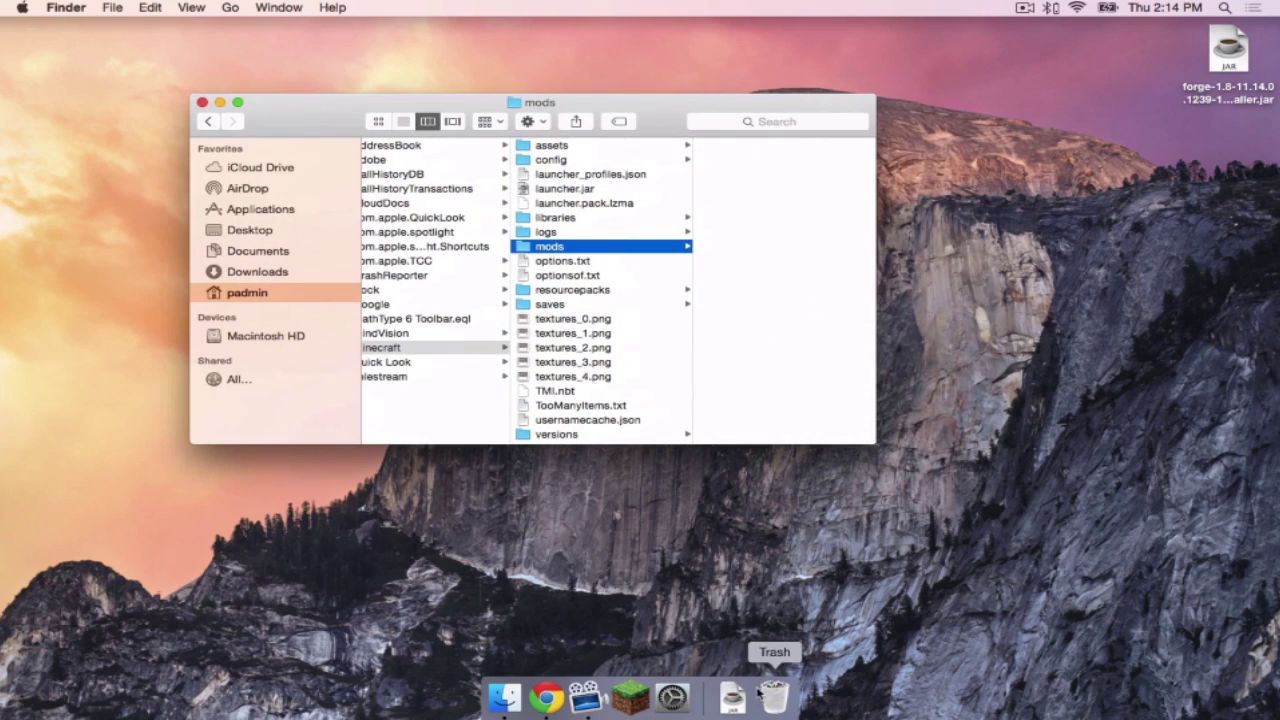
{"action": "left_click", "coordinate": [732, 697]}
{"action": "left_click_drag", "start_coordinate": [734, 632], "coordinate": [745, 240]}
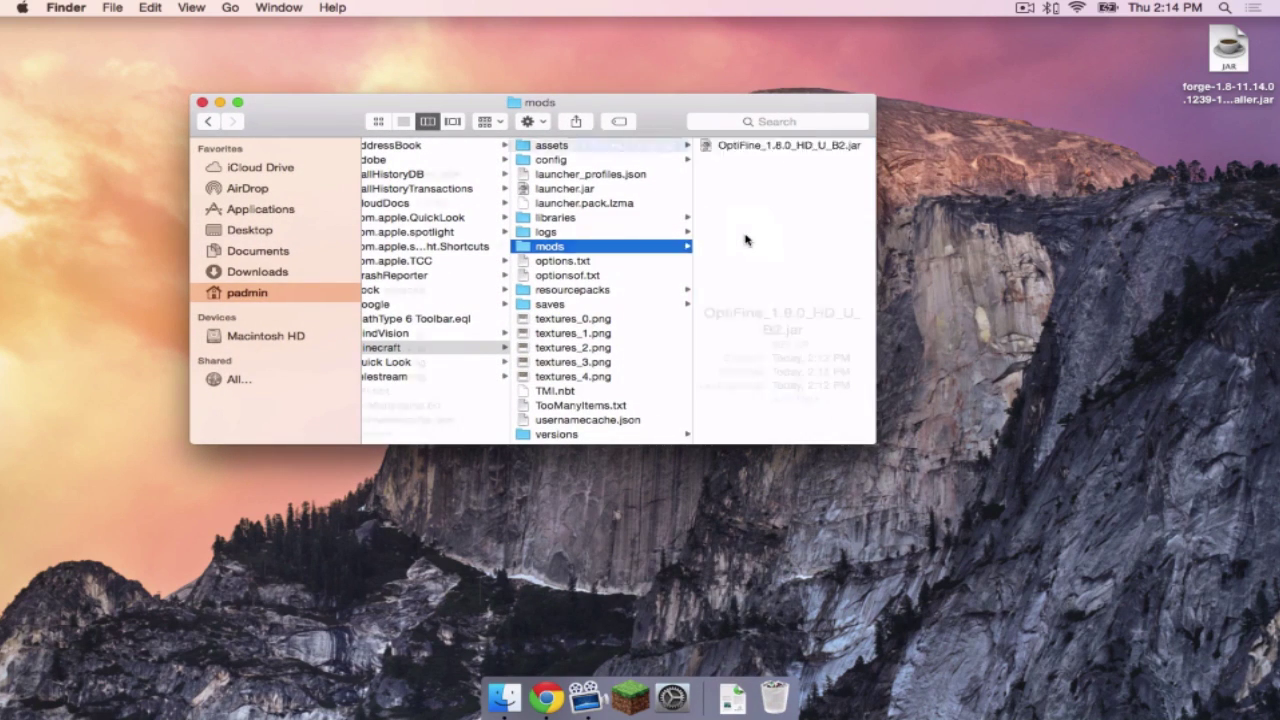
{"action": "left_click", "coordinate": [546, 208]}
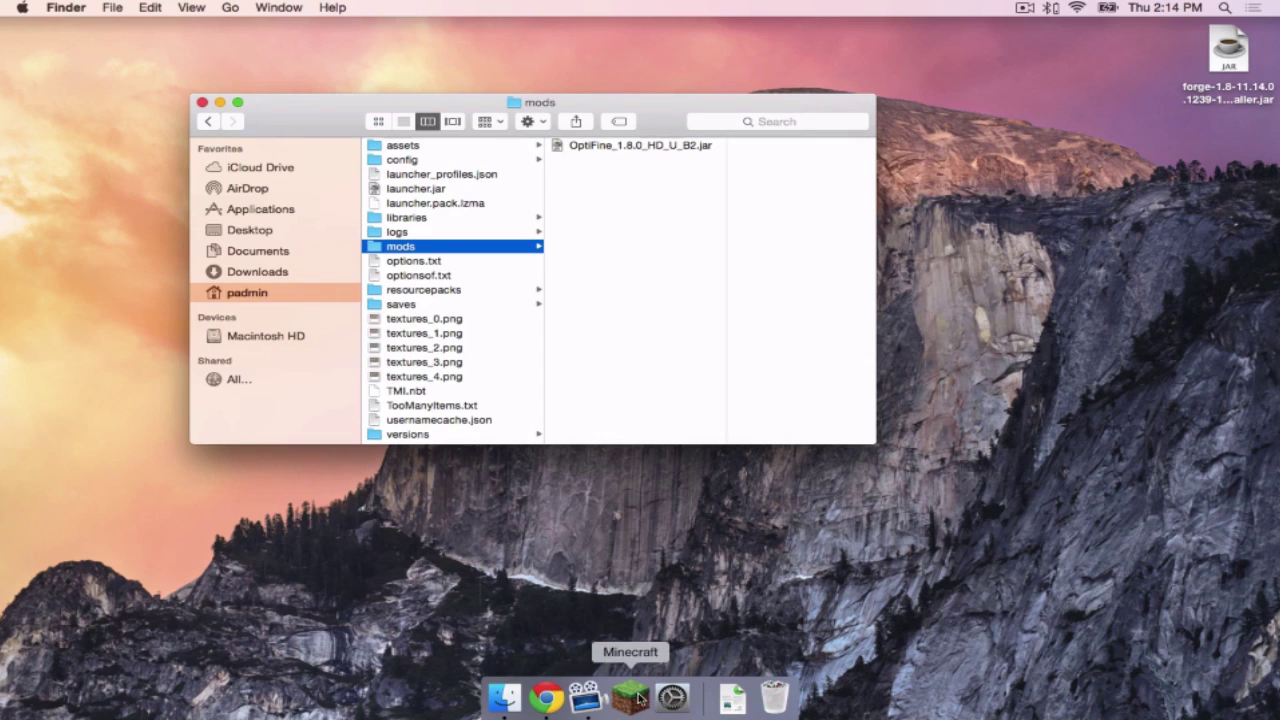
{"action": "left_click", "coordinate": [202, 102]}
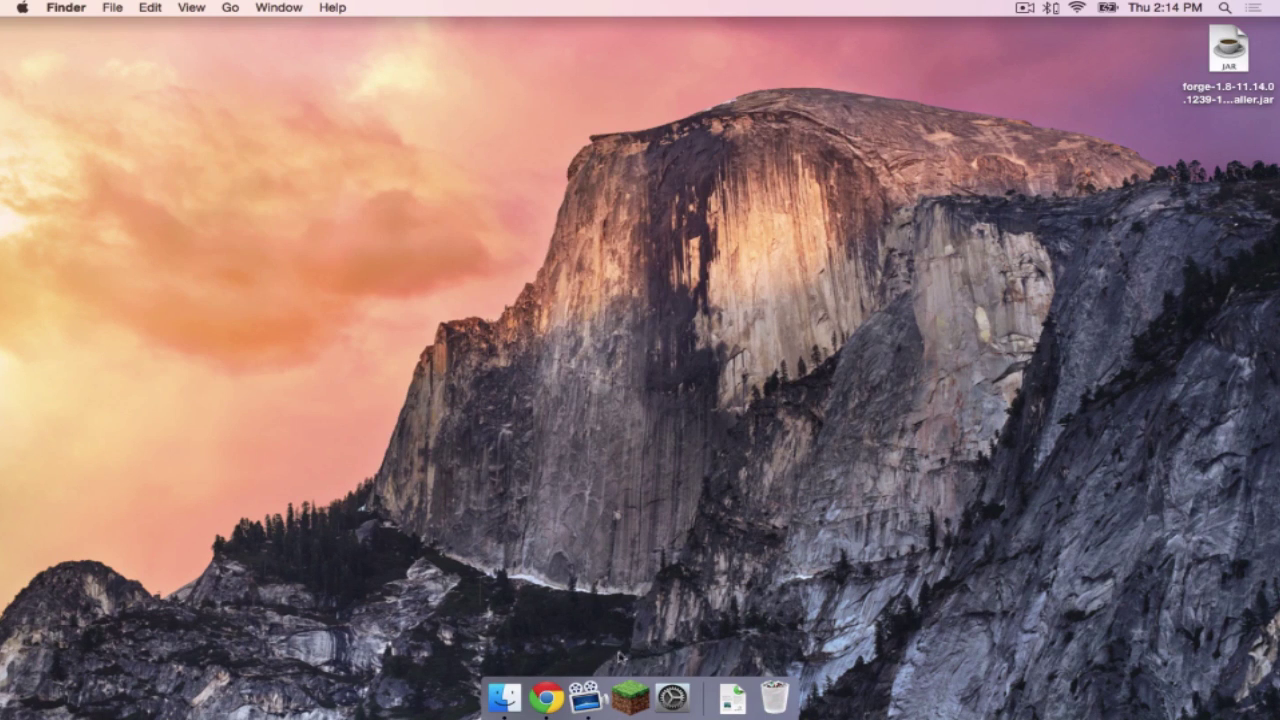
Launch Minecraft from its launcher with the Forge profile and open the game's Video Settings.
{"action": "left_click", "coordinate": [630, 697]}
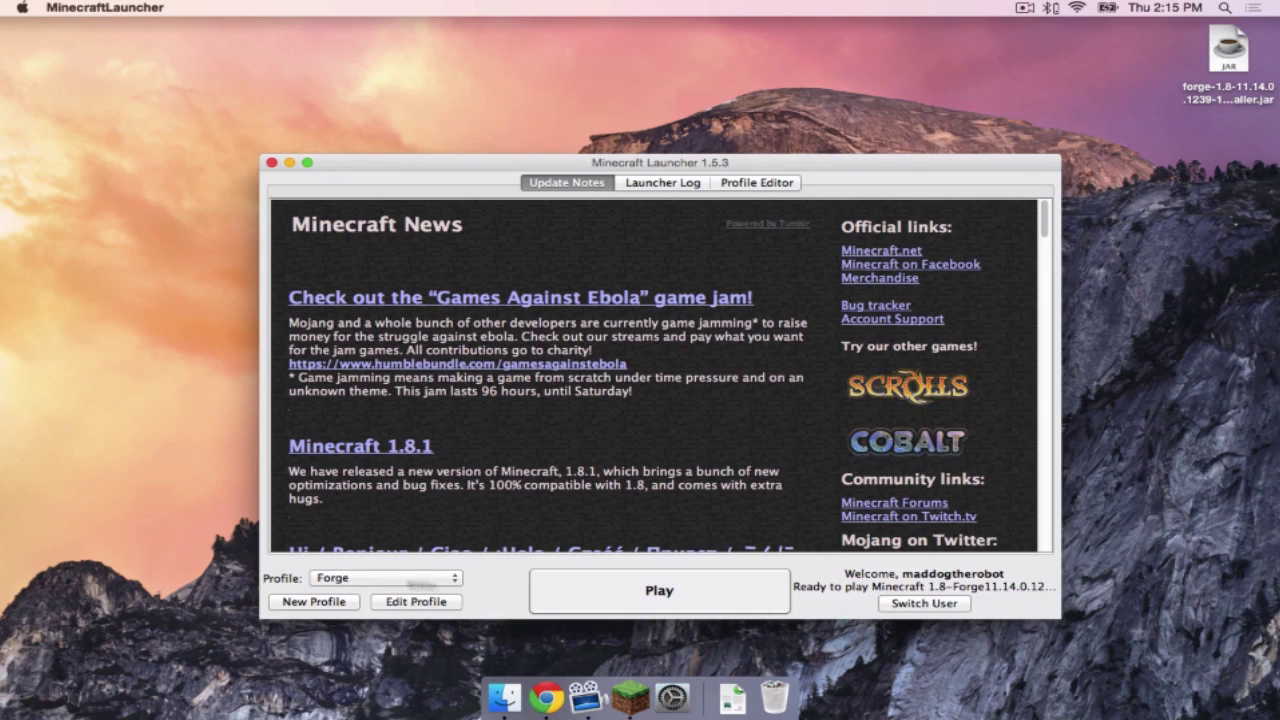
{"action": "left_click", "coordinate": [617, 593]}
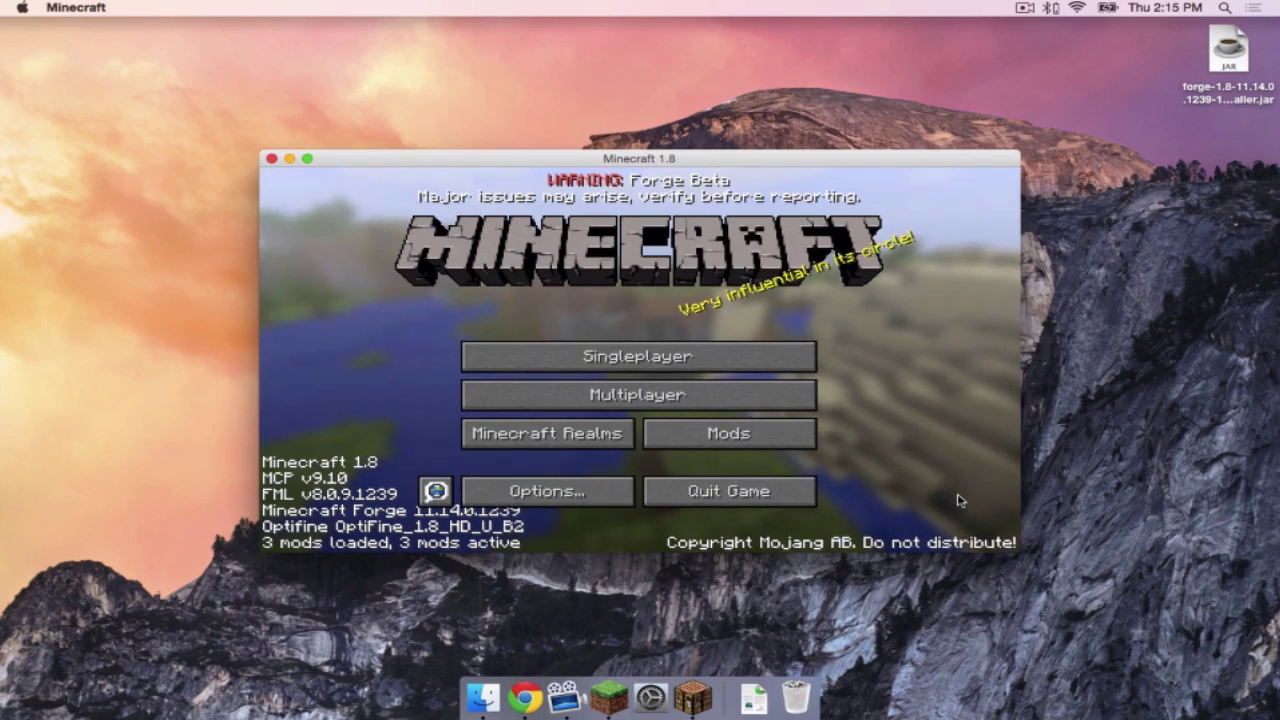
{"action": "left_click", "coordinate": [570, 491]}
{"action": "left_click", "coordinate": [531, 395]}
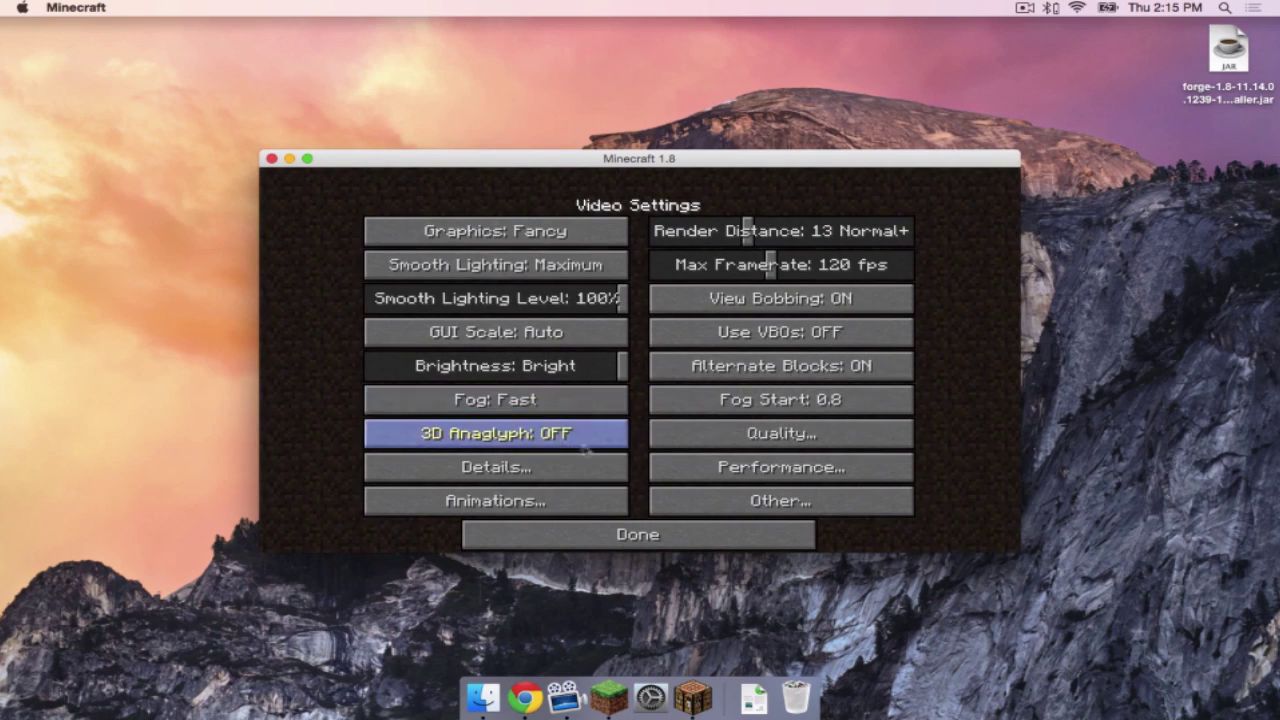
Examine OptiFine's Animations, Details and Performance video settings, and return to the title screen.
{"action": "left_click", "coordinate": [545, 497]}
{"action": "left_click", "coordinate": [793, 532]}
{"action": "left_click", "coordinate": [548, 470]}
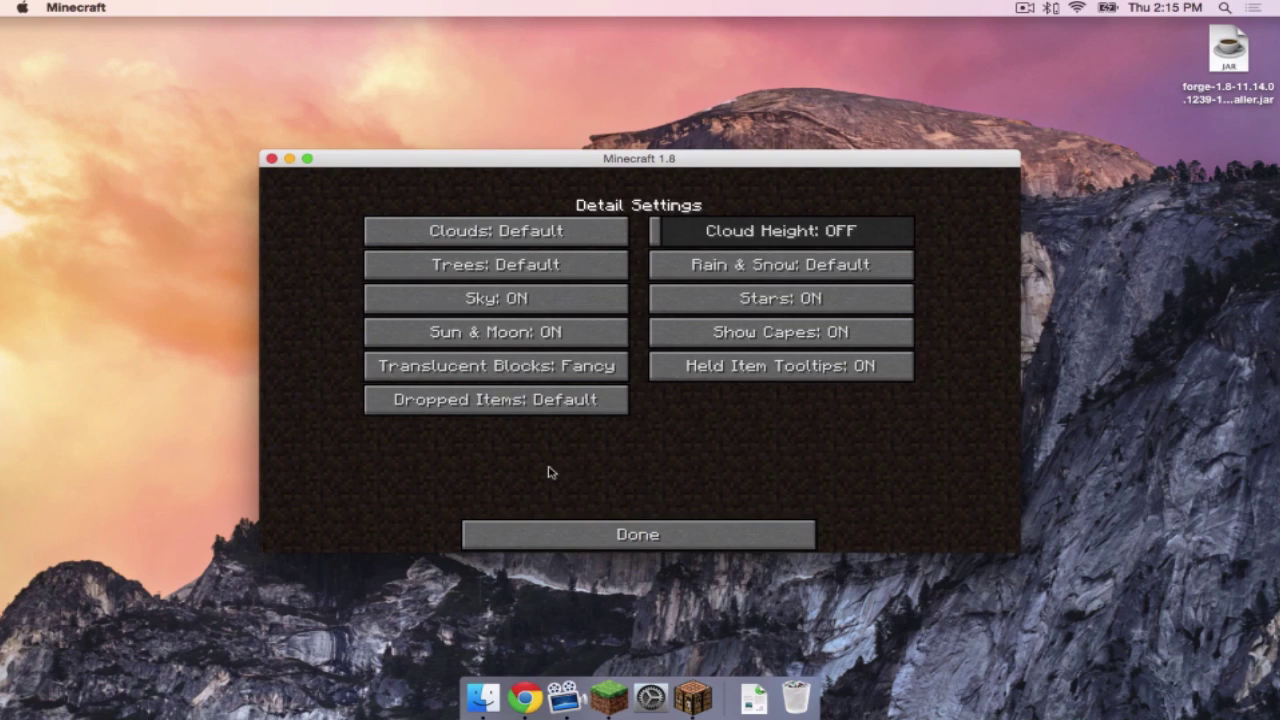
{"action": "left_click", "coordinate": [697, 540]}
{"action": "left_click", "coordinate": [760, 475]}
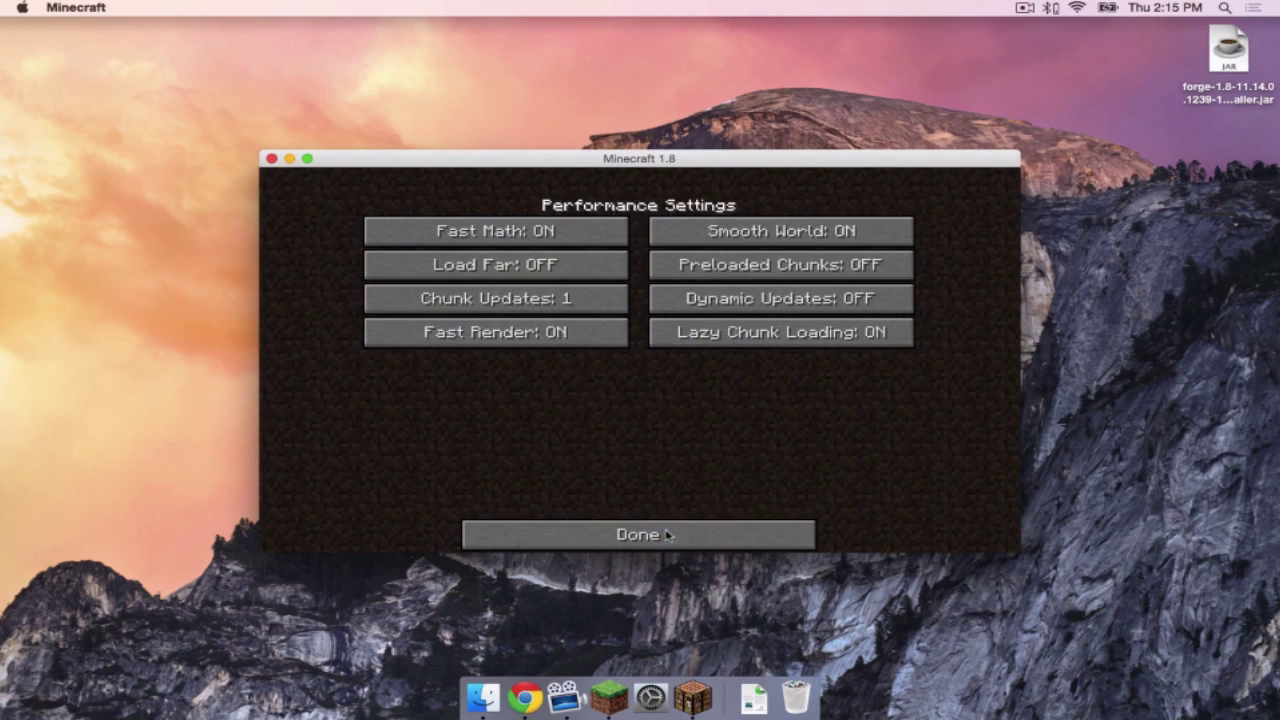
{"action": "left_click", "coordinate": [667, 535]}
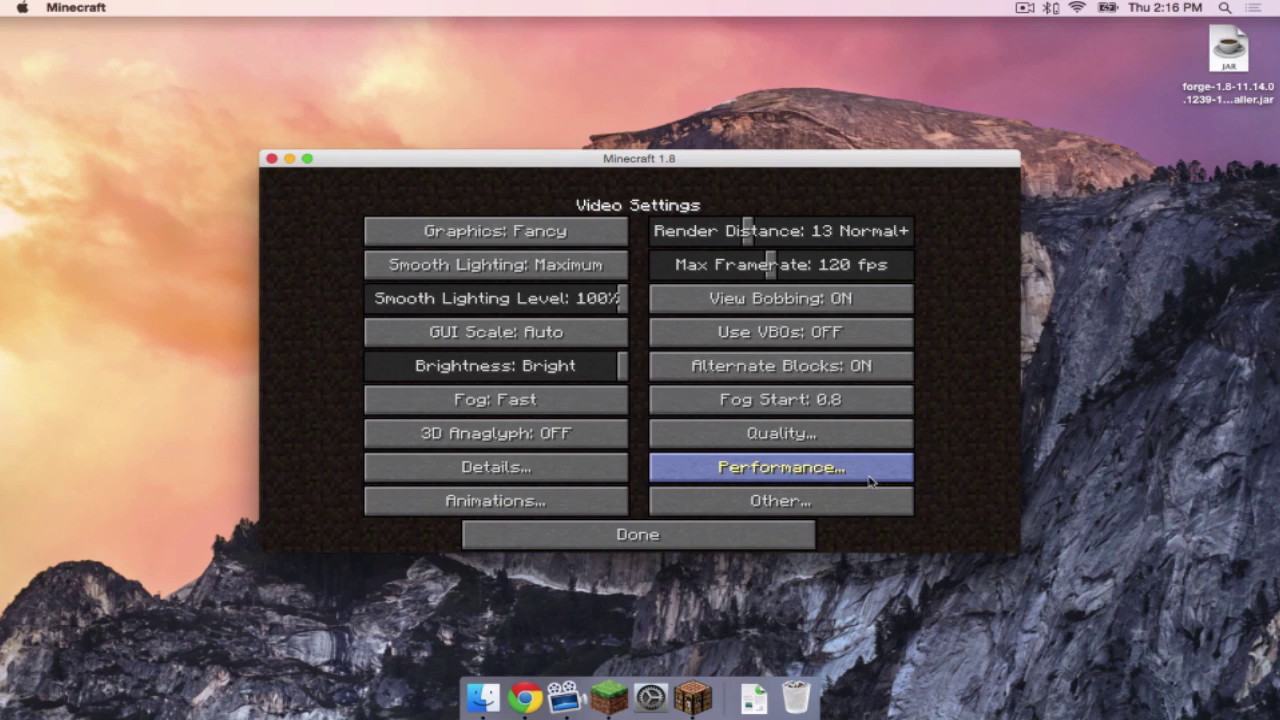
{"action": "left_click", "coordinate": [671, 541]}
{"action": "left_click", "coordinate": [655, 535]}
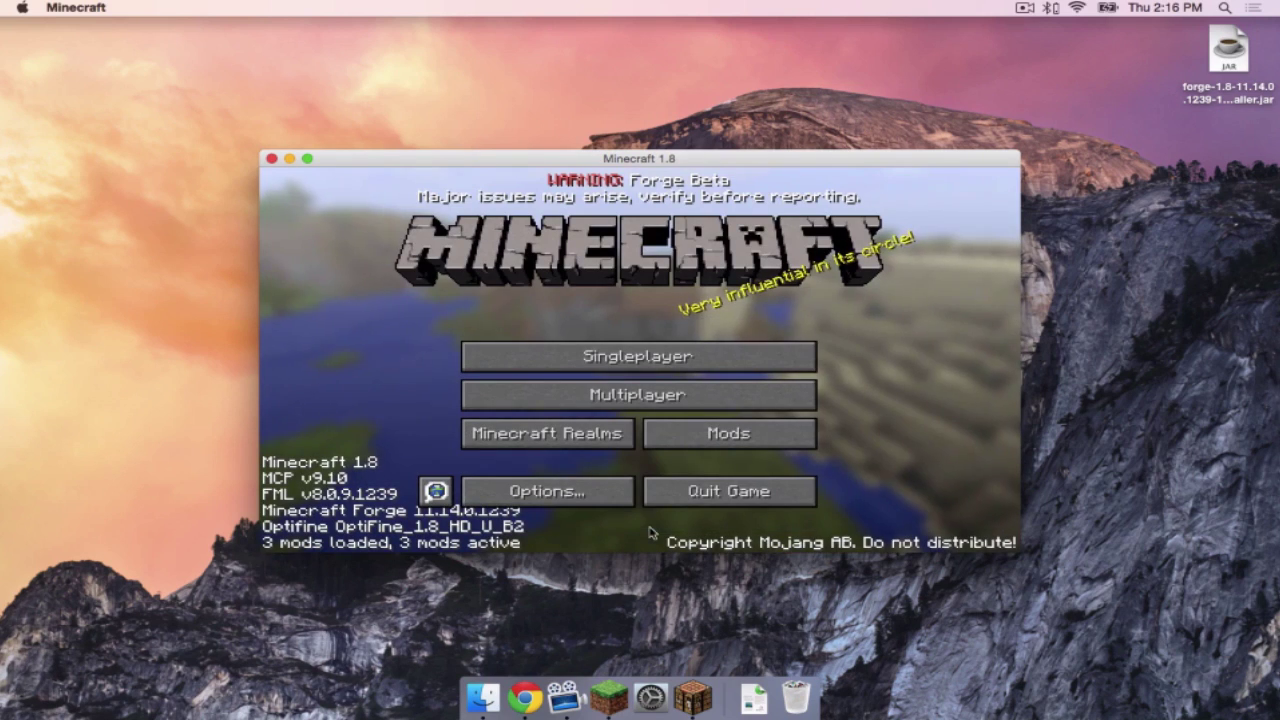